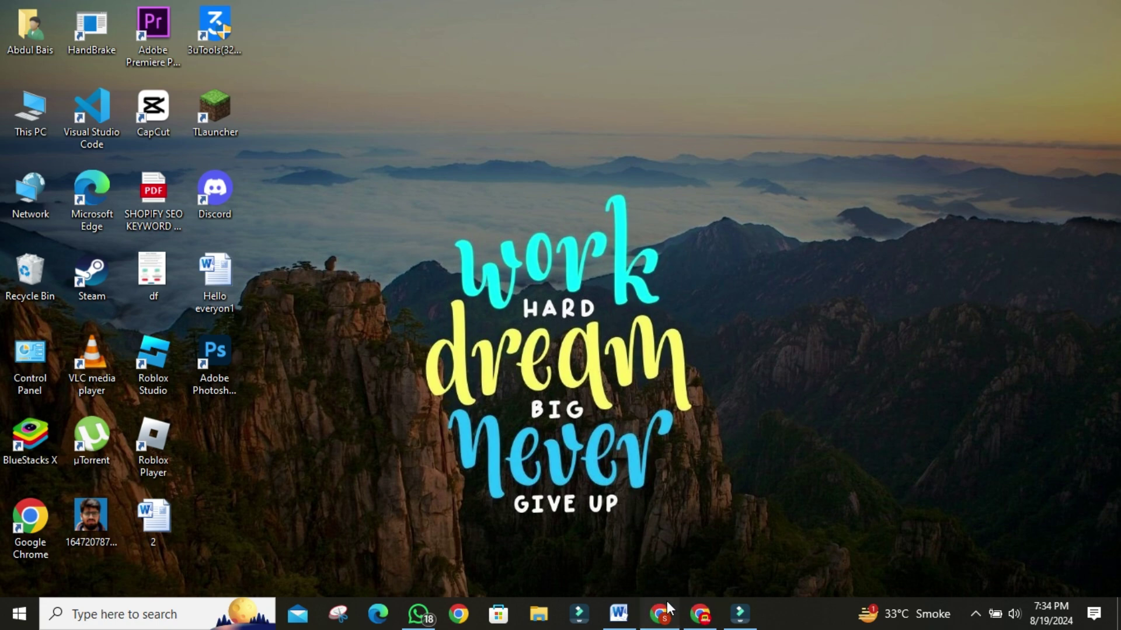
- Switch to Chrome, close the old Vencord download tab, and search the web for "vencord install" in the new tab
click(666, 607)
click(547, 16)
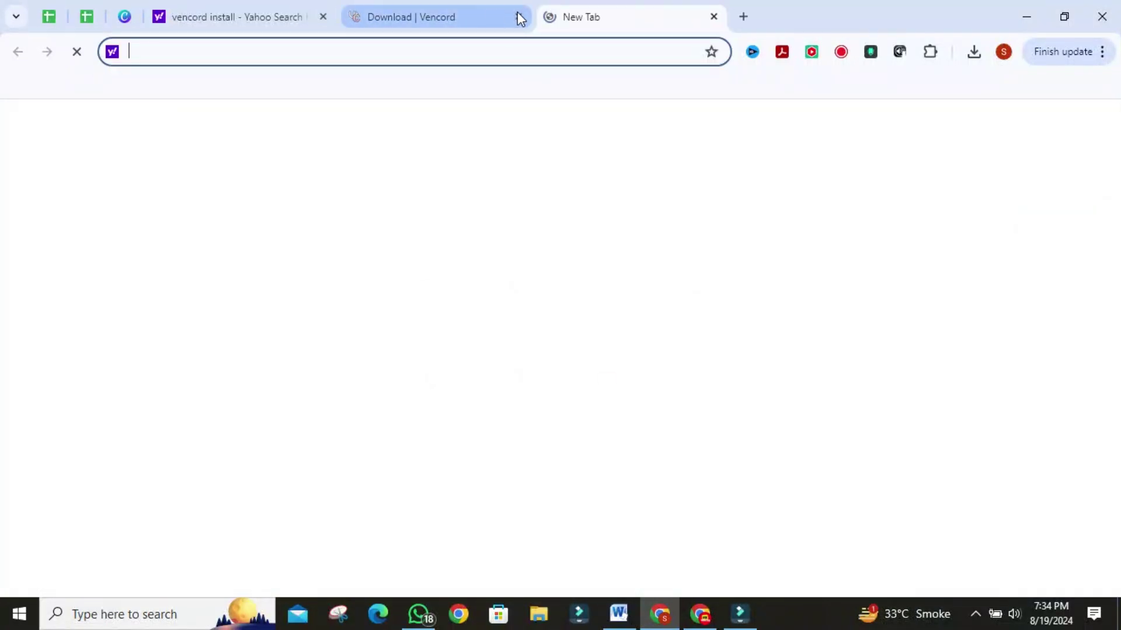
click(517, 16)
click(411, 42)
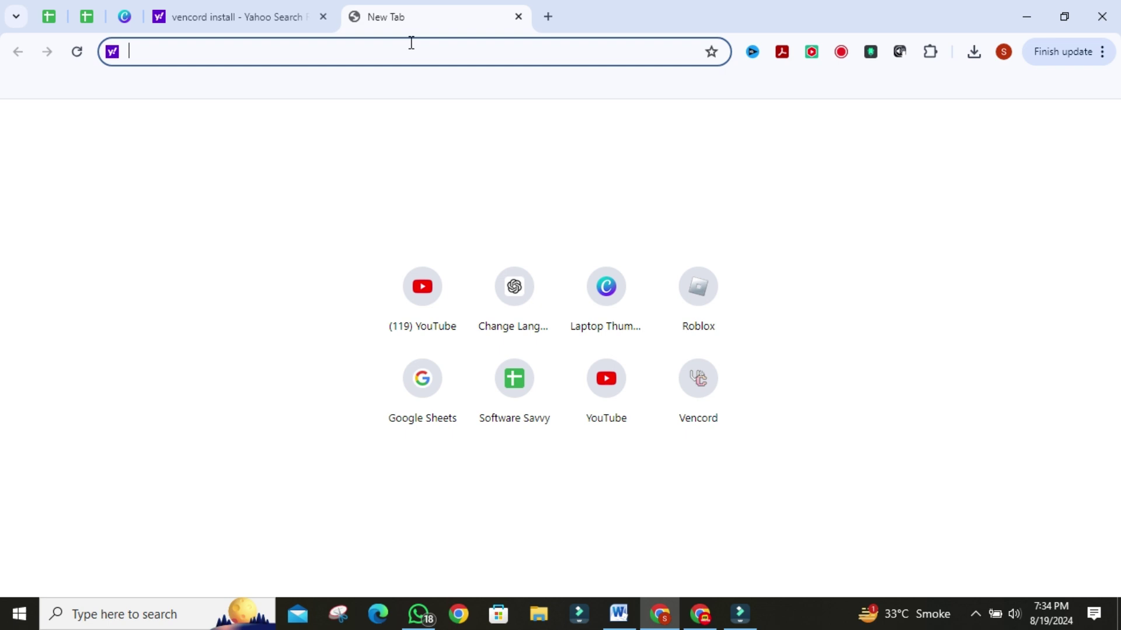
text(venco)
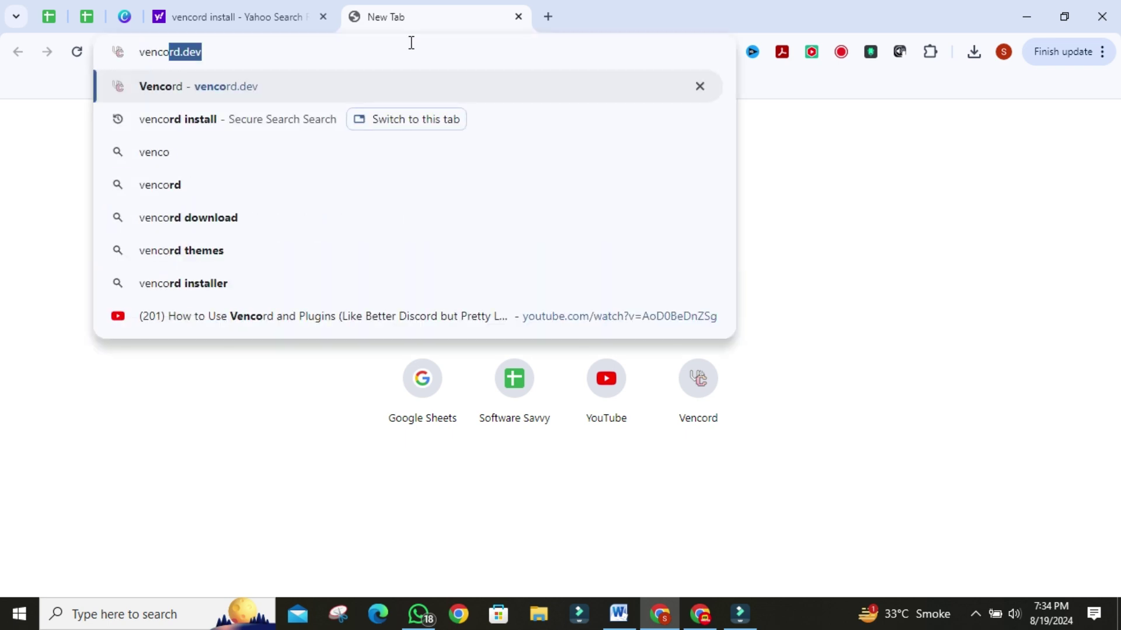
text(rd)
key(Return)
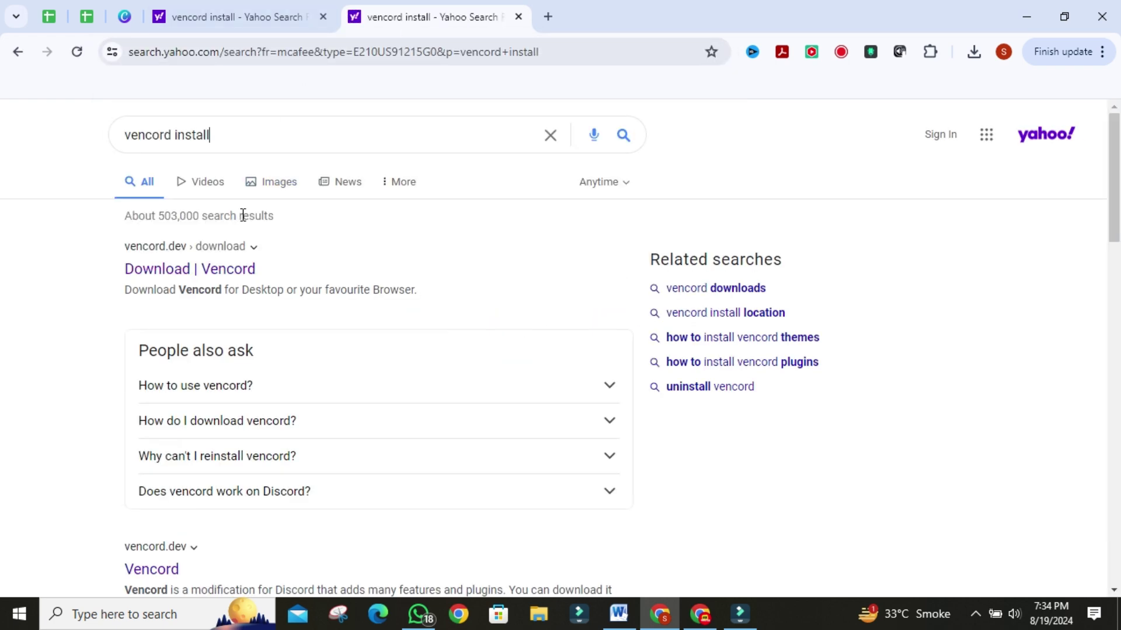
- Download VencordInstaller.exe for Windows from the official vencord.dev download page and run the downloaded file
click(233, 270)
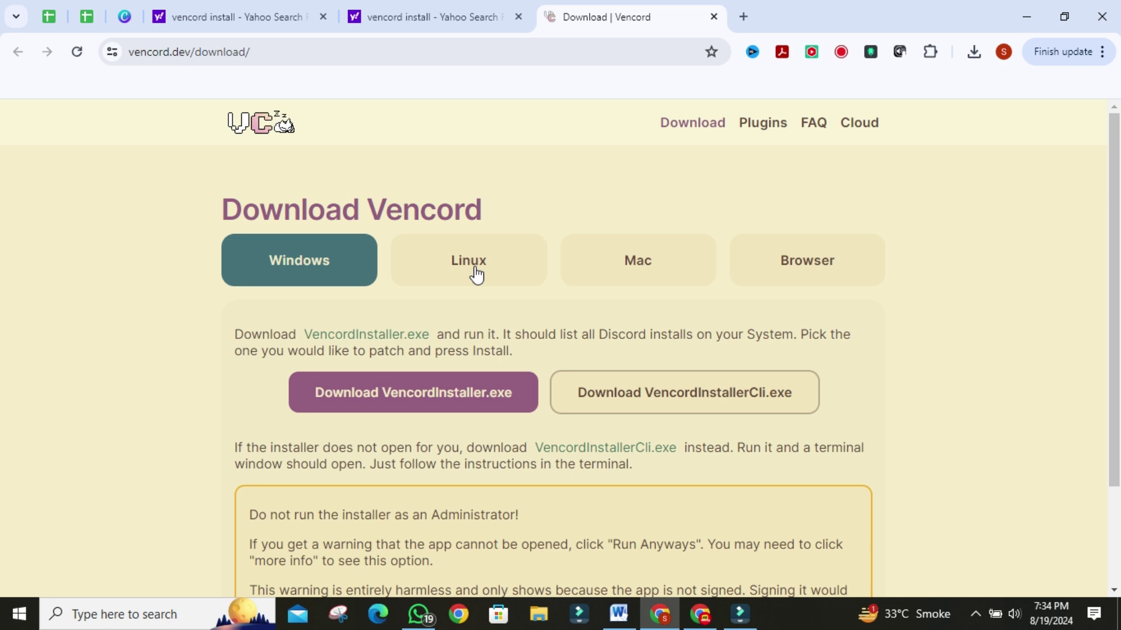
click(457, 394)
click(975, 53)
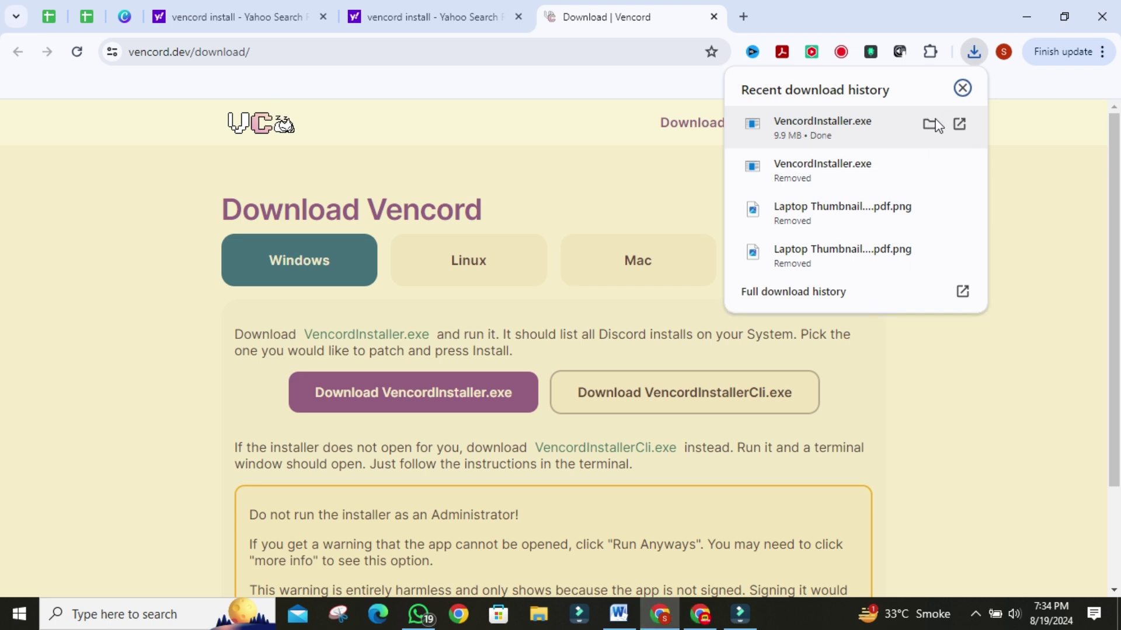
click(869, 125)
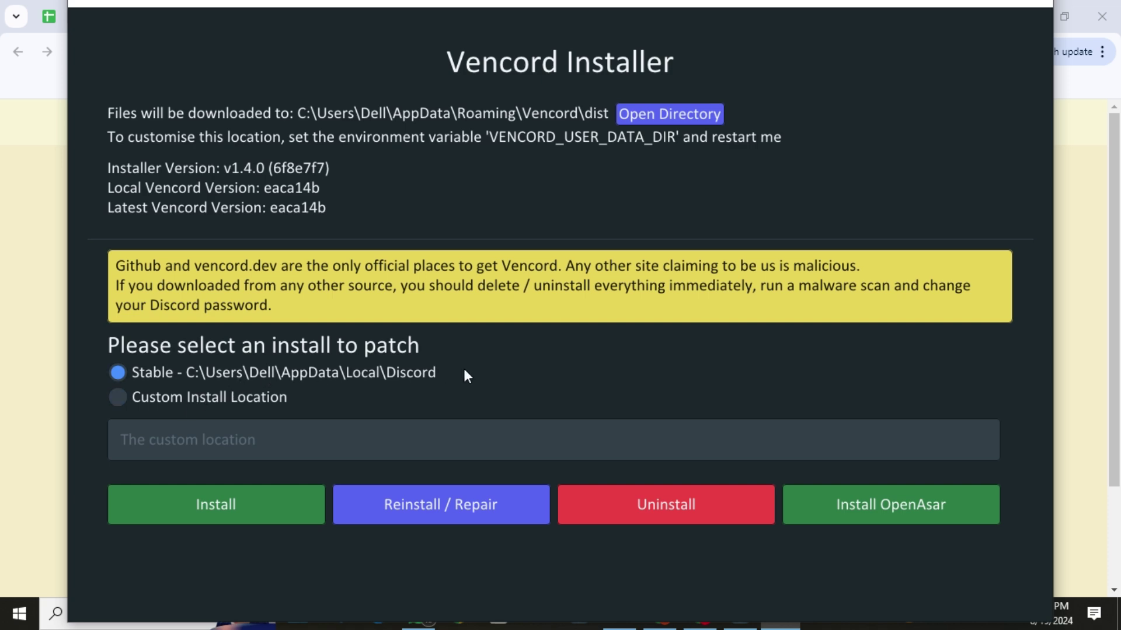
- Install Vencord on the Stable Discord installation, close the installer, and minimize the browser
click(235, 509)
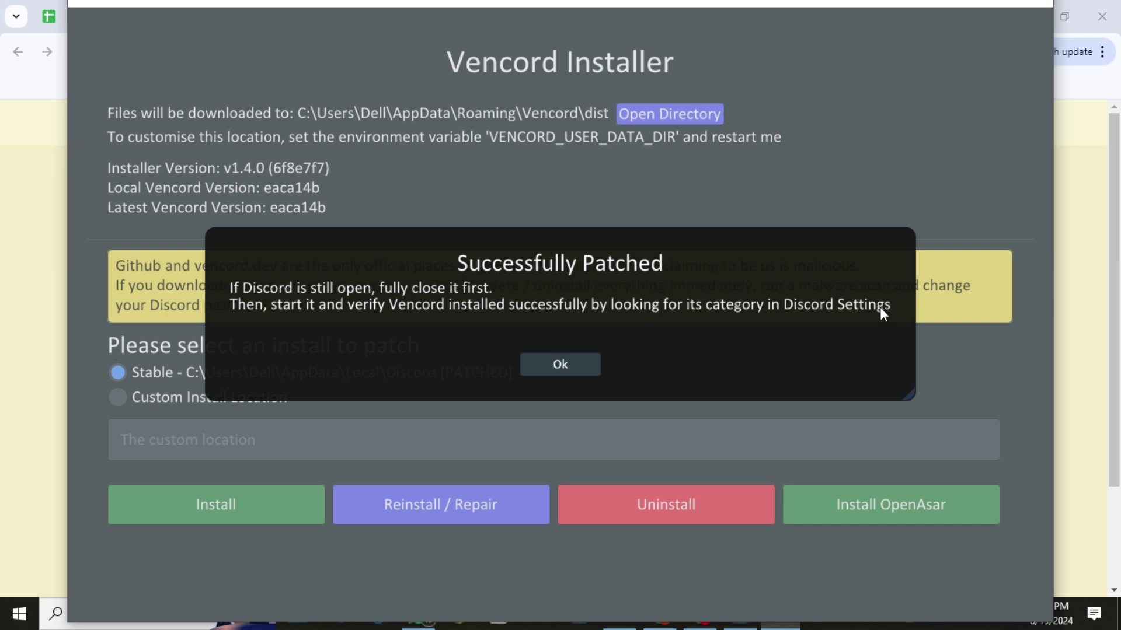
click(572, 364)
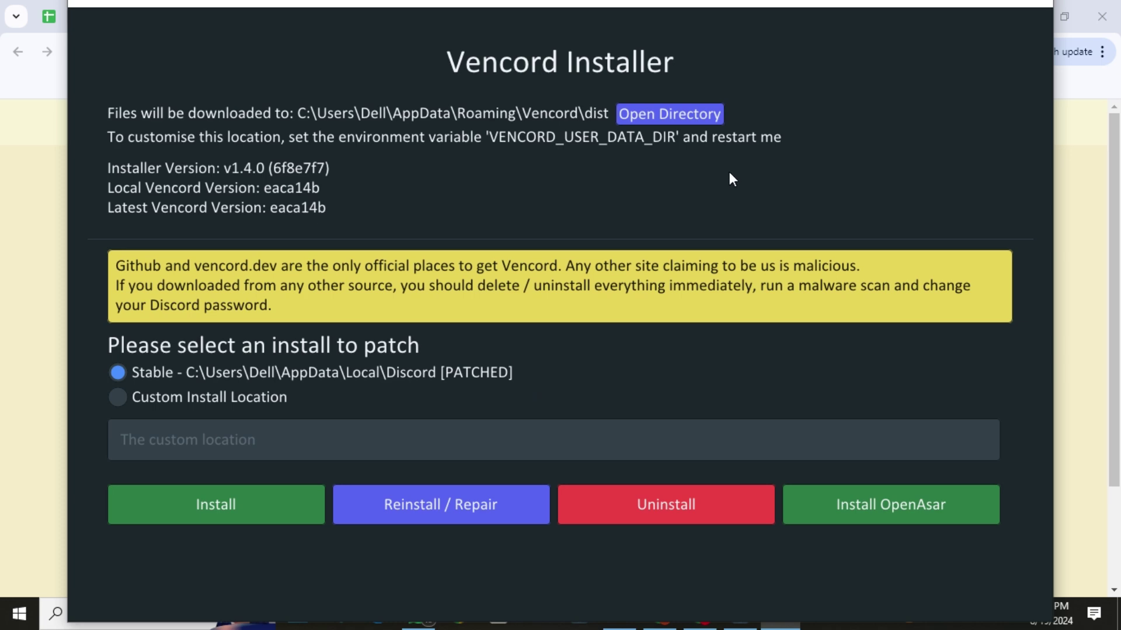
click(1036, 3)
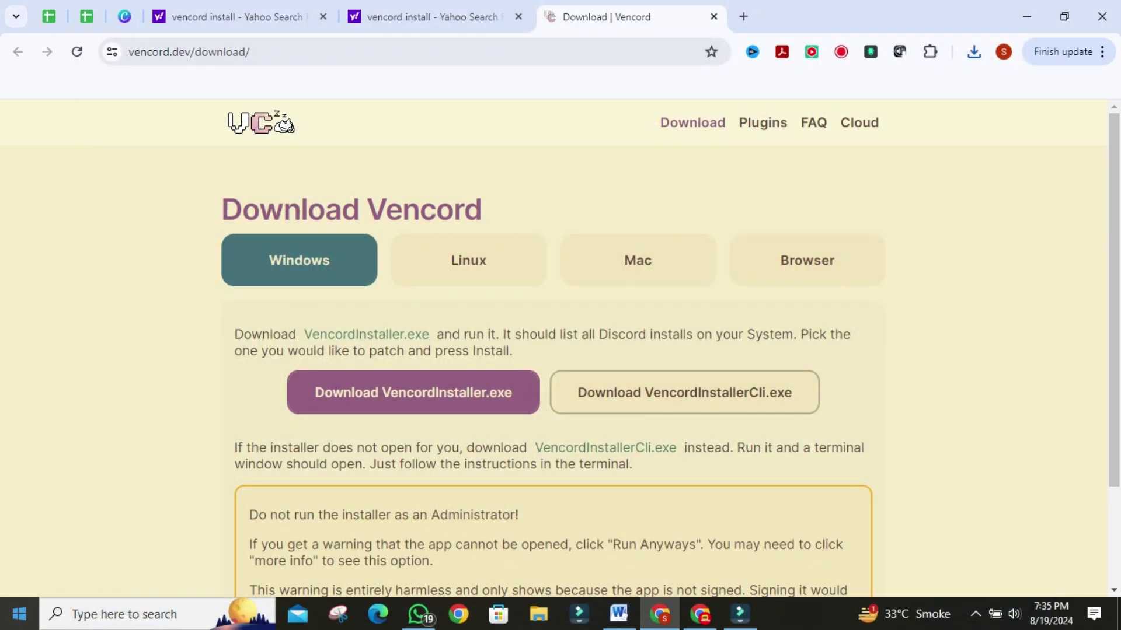
click(1027, 17)
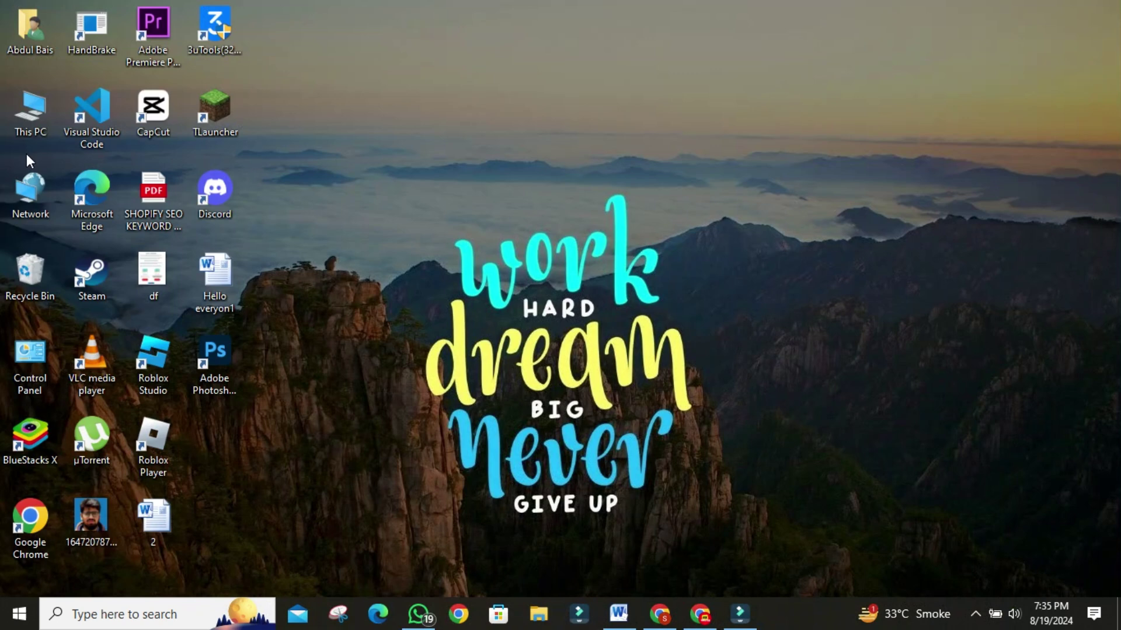
- Launch Discord from the desktop and open the Vencord Plugins page in the user settings
double_click(205, 184)
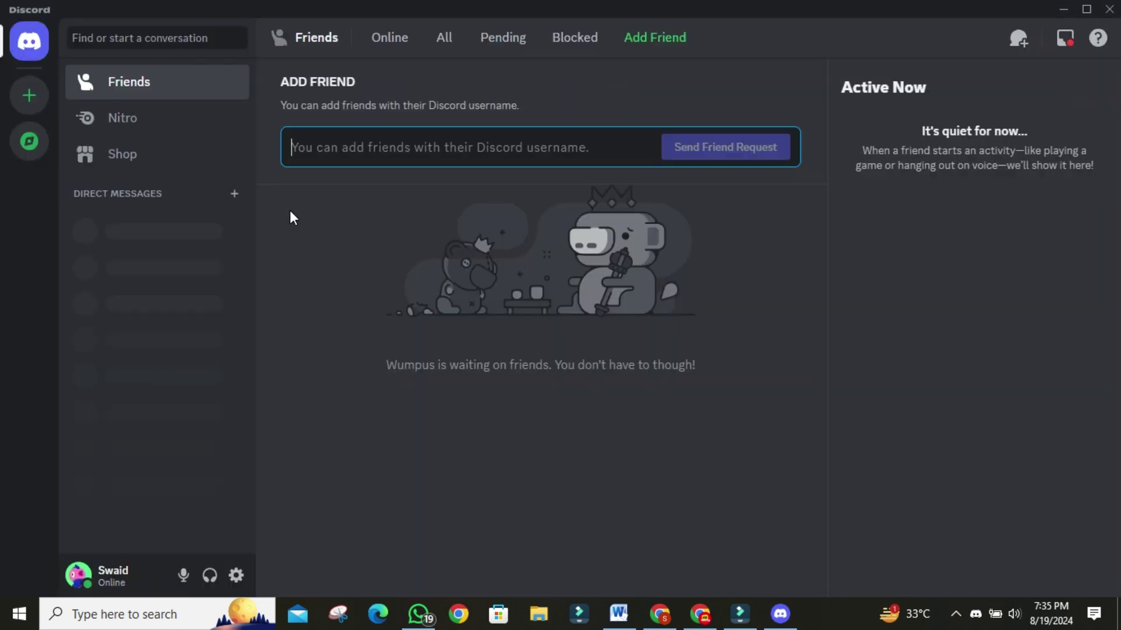
click(237, 575)
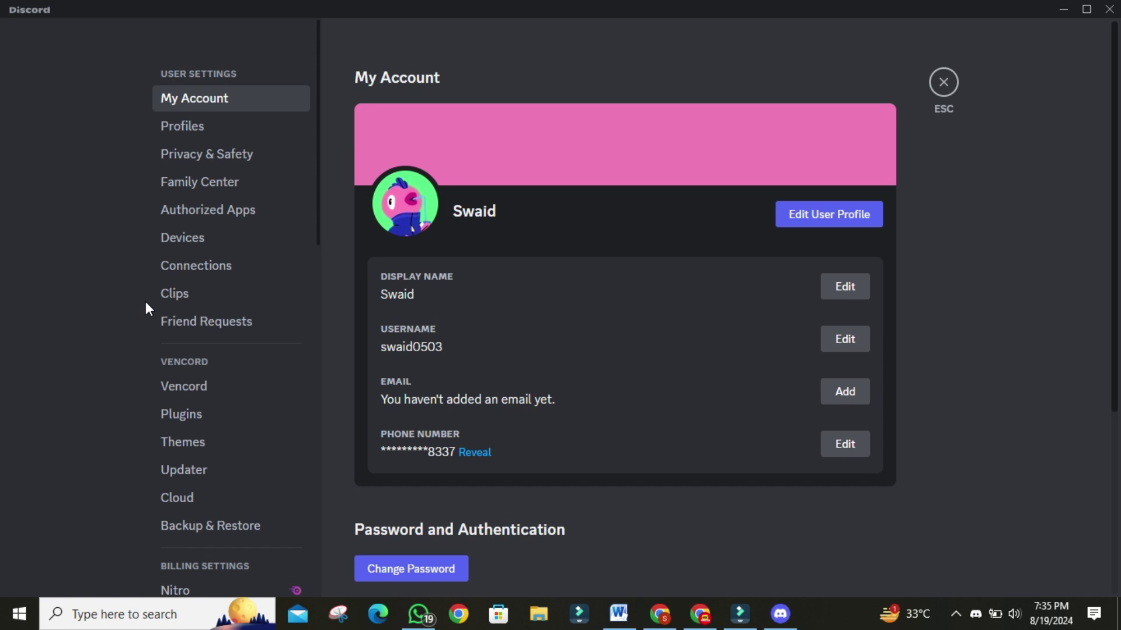
scroll(274, 303, down, 2)
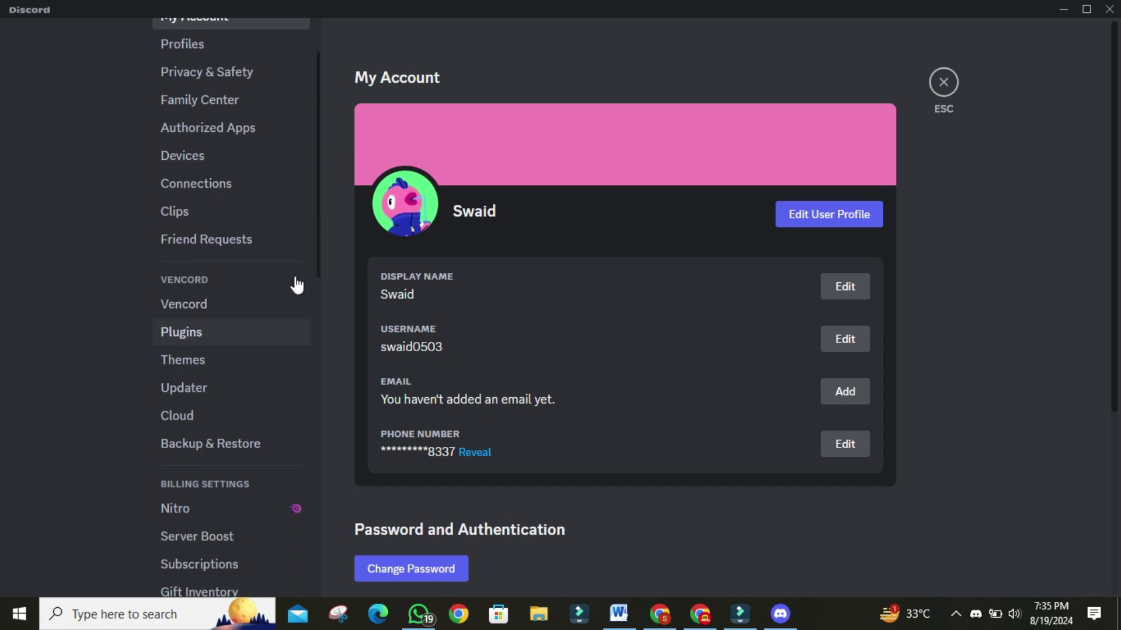
click(200, 335)
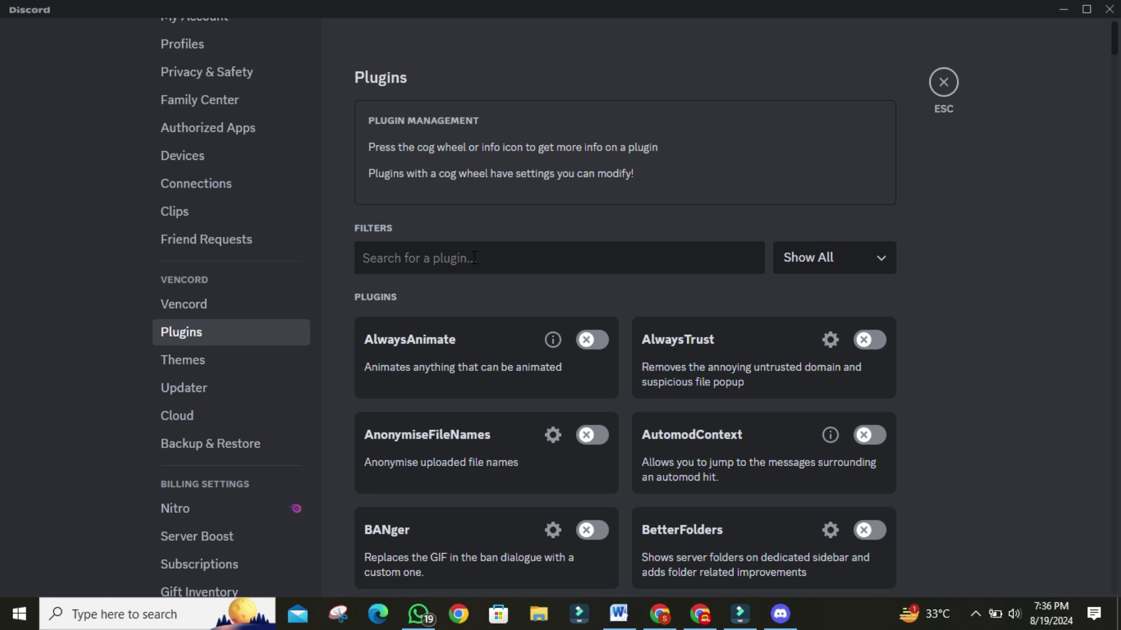
- Look up the FakeNitro plugin by filtering the plugin list for "fakeni", and clear the filter
text(f)
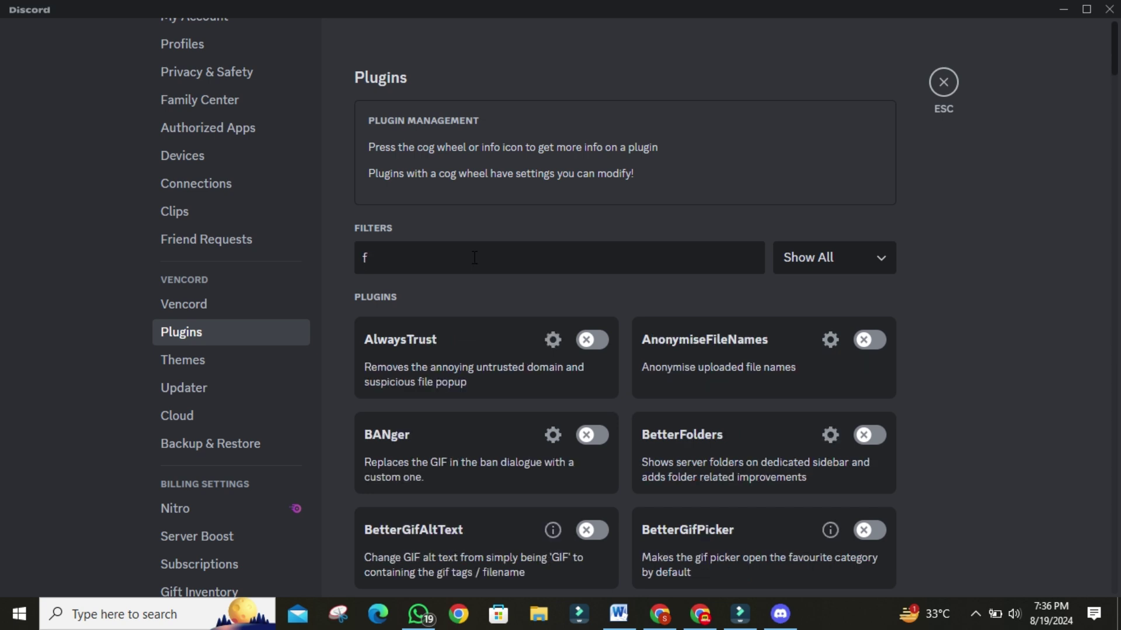
text(a)
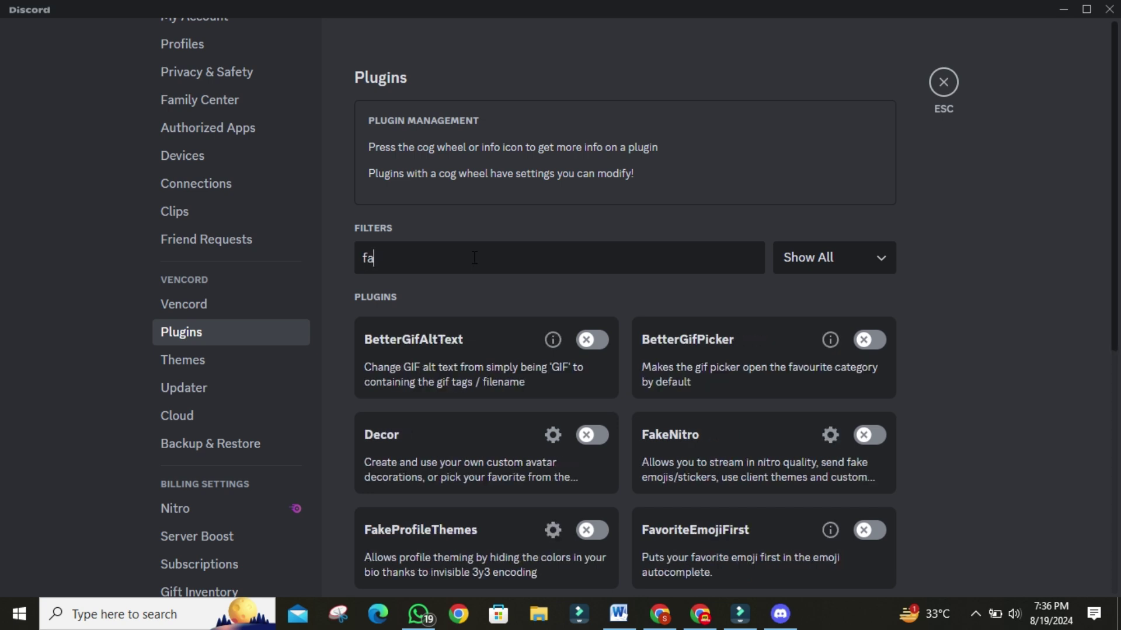
text(k)
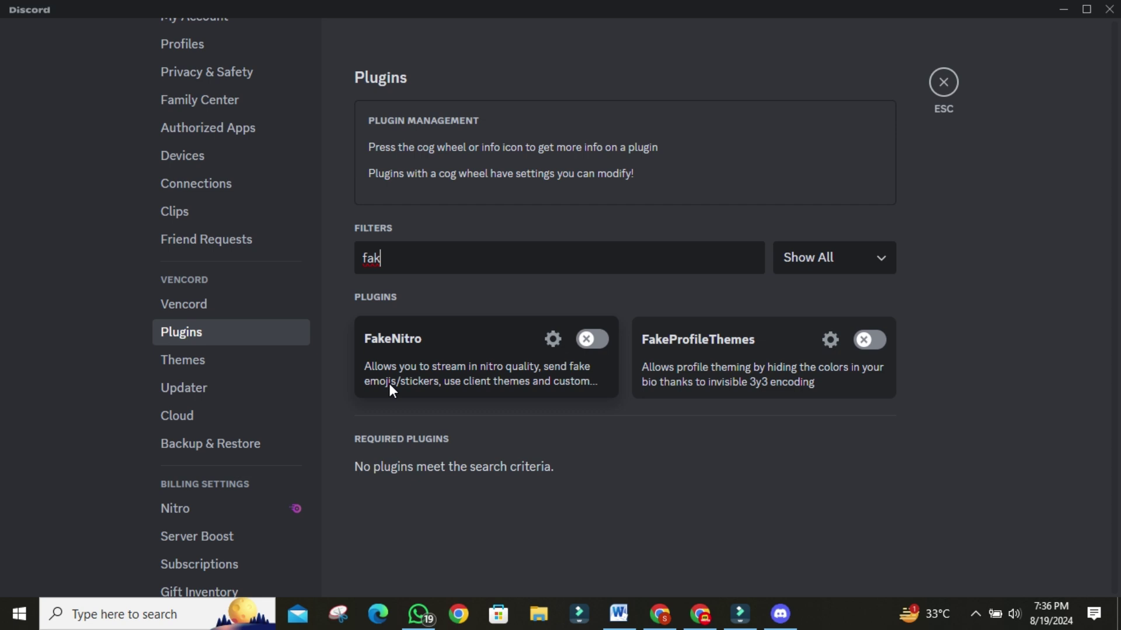
text(eni)
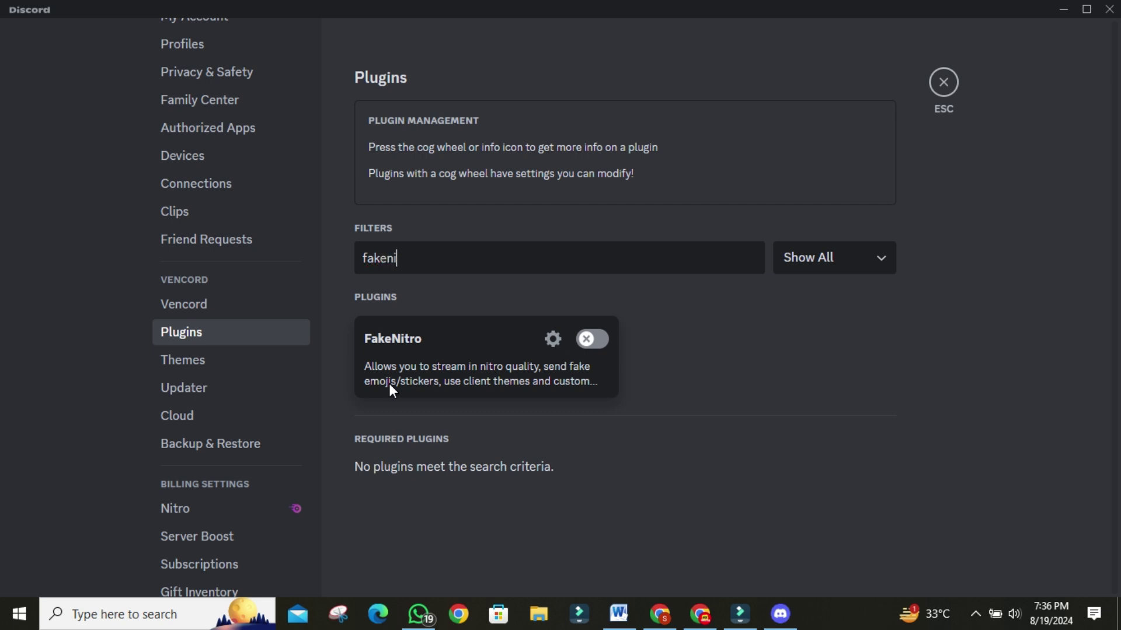
key(BackSpace)
key(BackSpace)
key(BackSpace)
key(BackSpace)
key(BackSpace)
key(BackSpace)
text(rem)
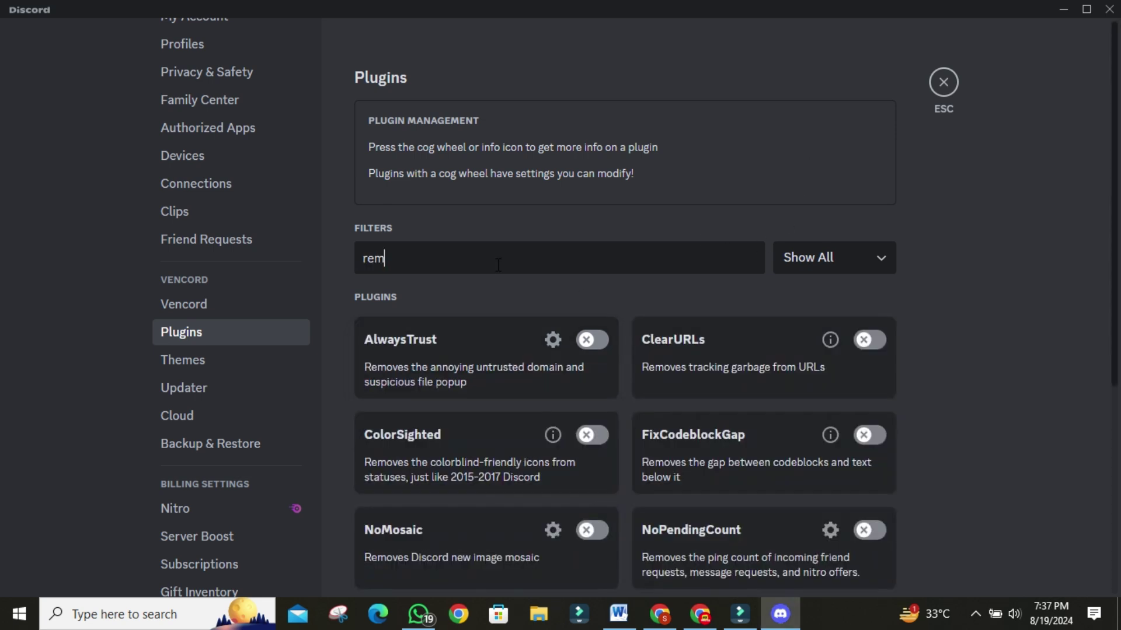
key(BackSpace)
key(BackSpace)
key(BackSpace)
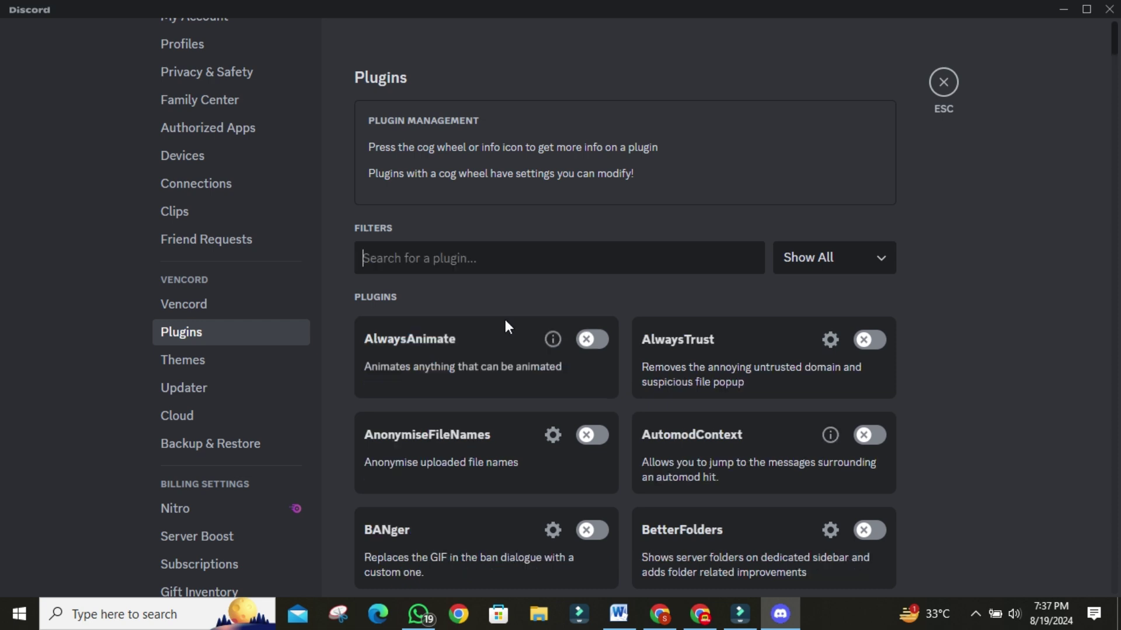
- Look up the MemberCount plugin by filtering the plugin list for "member", and clear the filter
text(member)
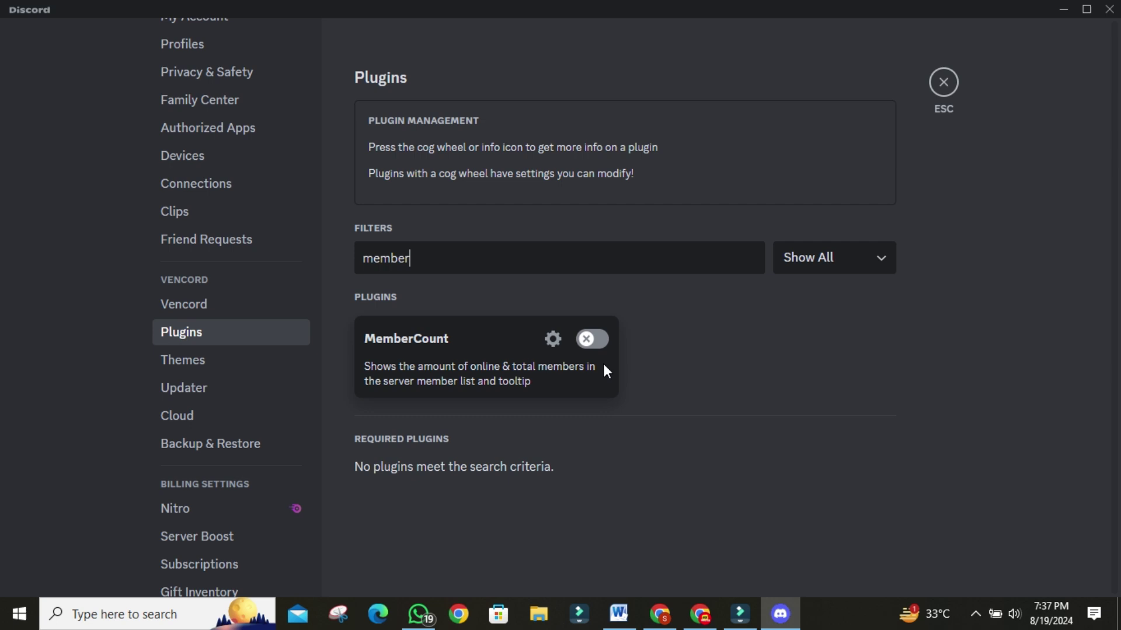
key(ctrl+a)
key(BackSpace)
- Look up the BetterFolders plugin by filtering the plugin list for "betterfol"
text(b)
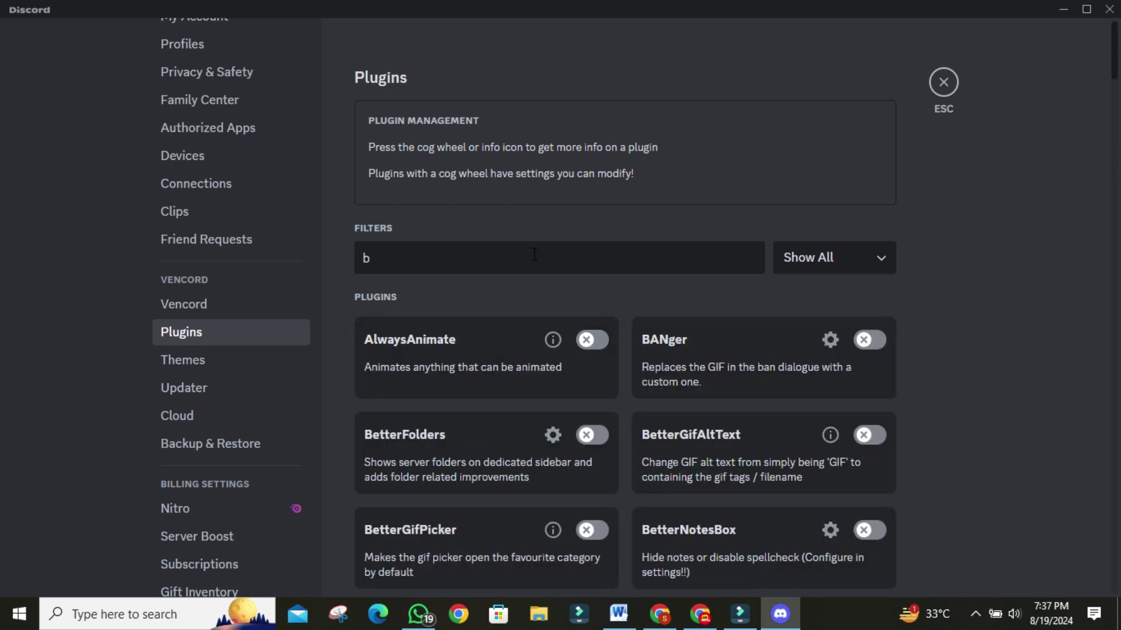
text(etter)
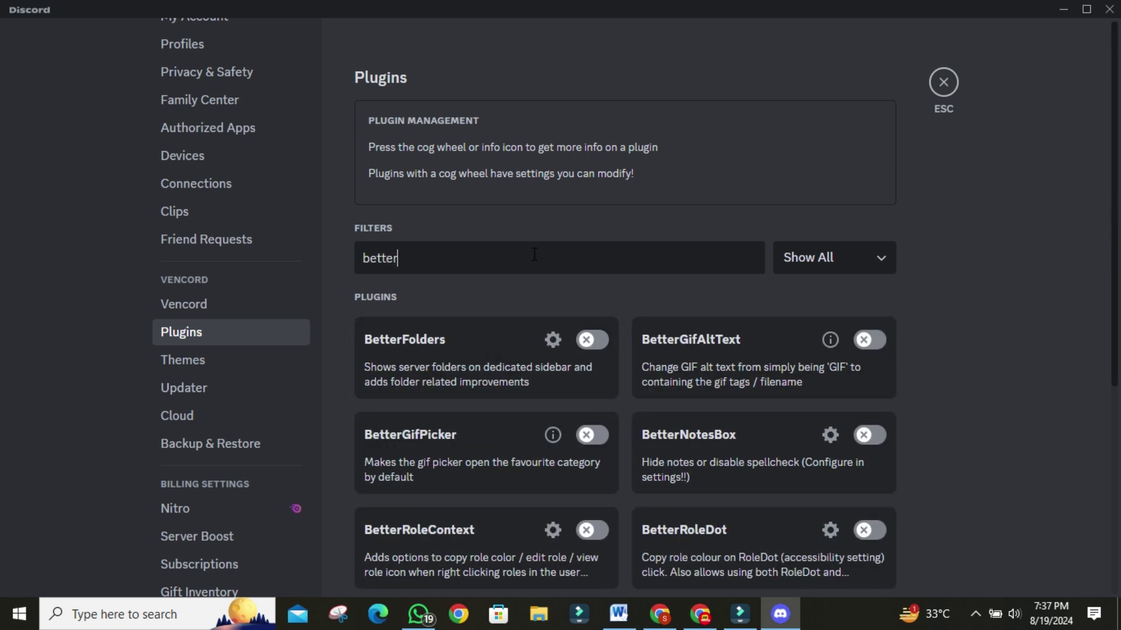
text(fol)
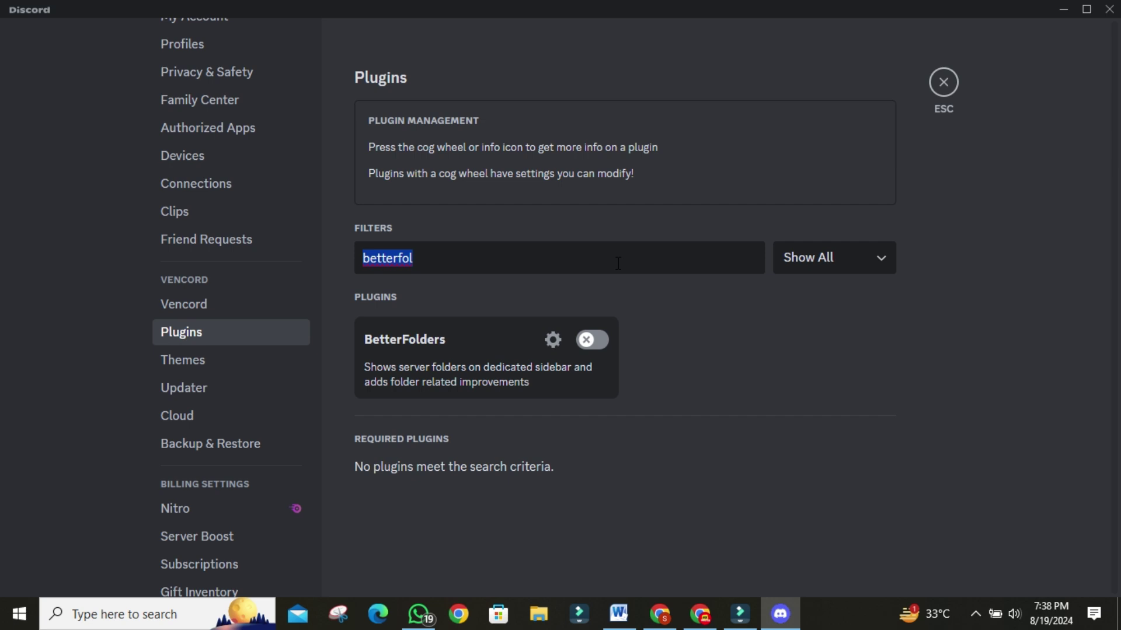
- Replace the plugin filter text with "alwaysanimate" to look up the AlwaysAnimate plugin
key(BackSpace)
text(alq)
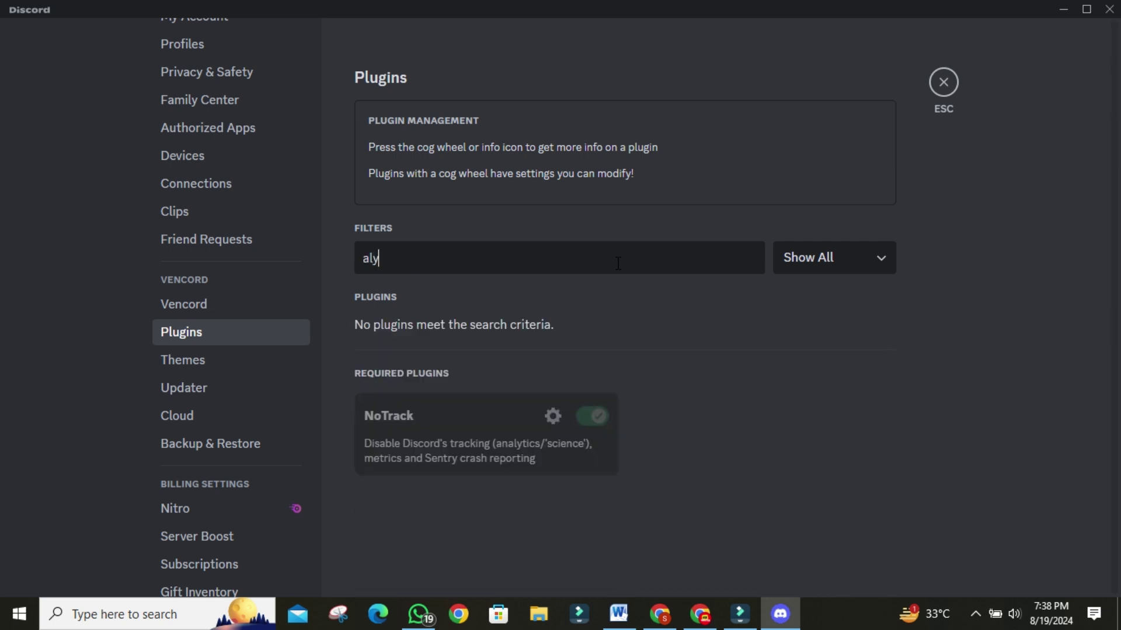
key(BackSpace)
text(ways)
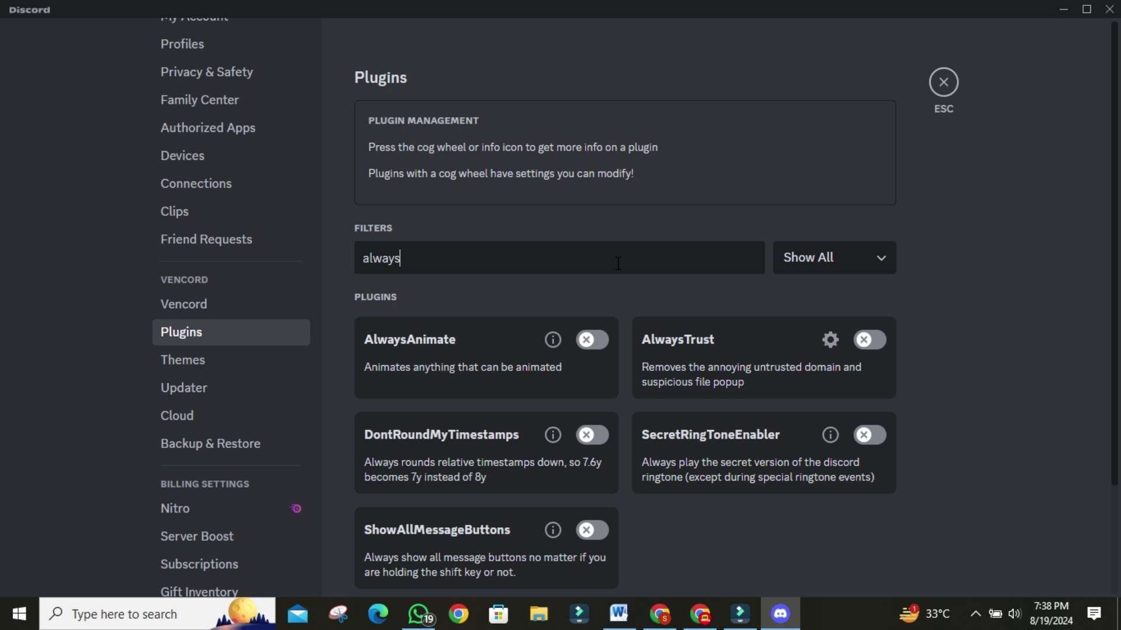
text(anime)
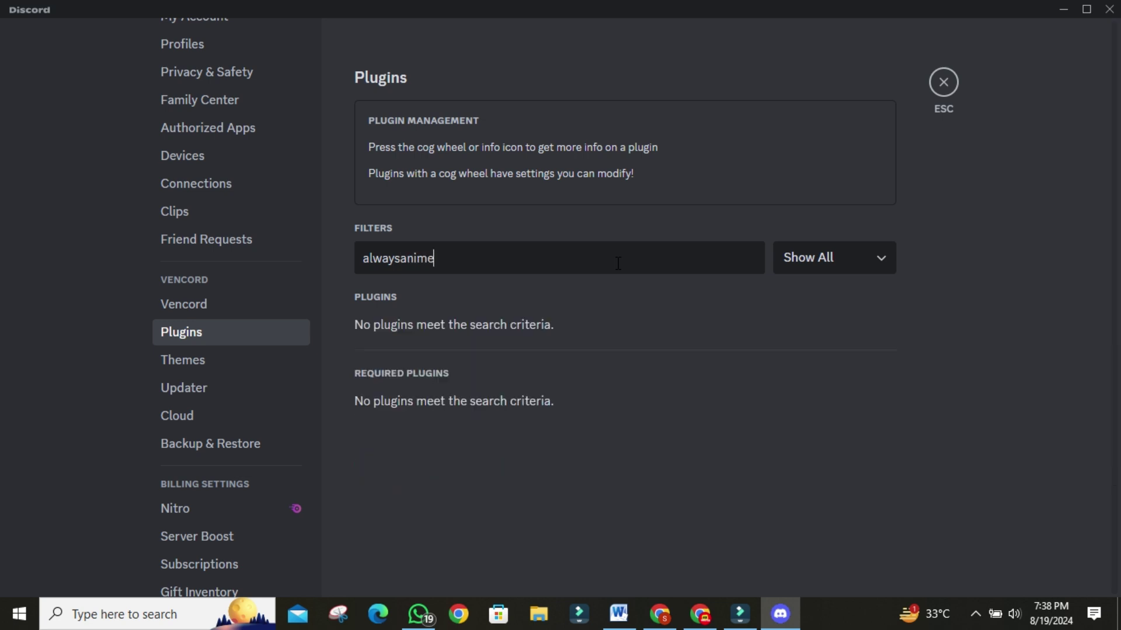
key(BackSpace)
text(ay)
key(BackSpace)
text(te)
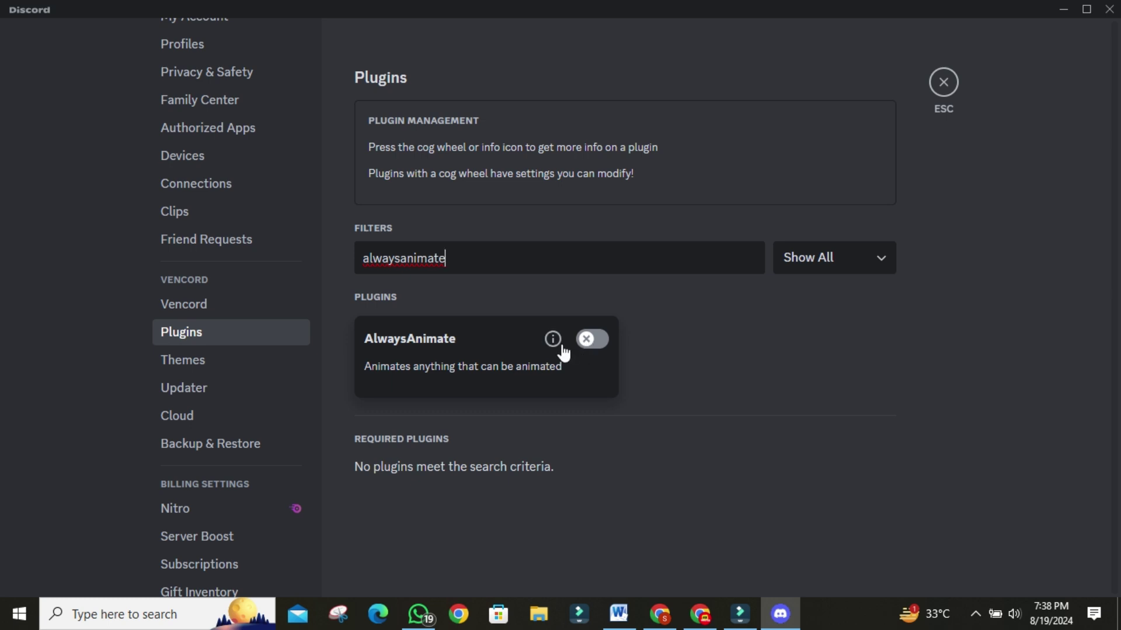
- Replace the plugin filter text with "previewm" to look up the PreviewMessage plugin
key(ctrl+a)
key(BackSpace)
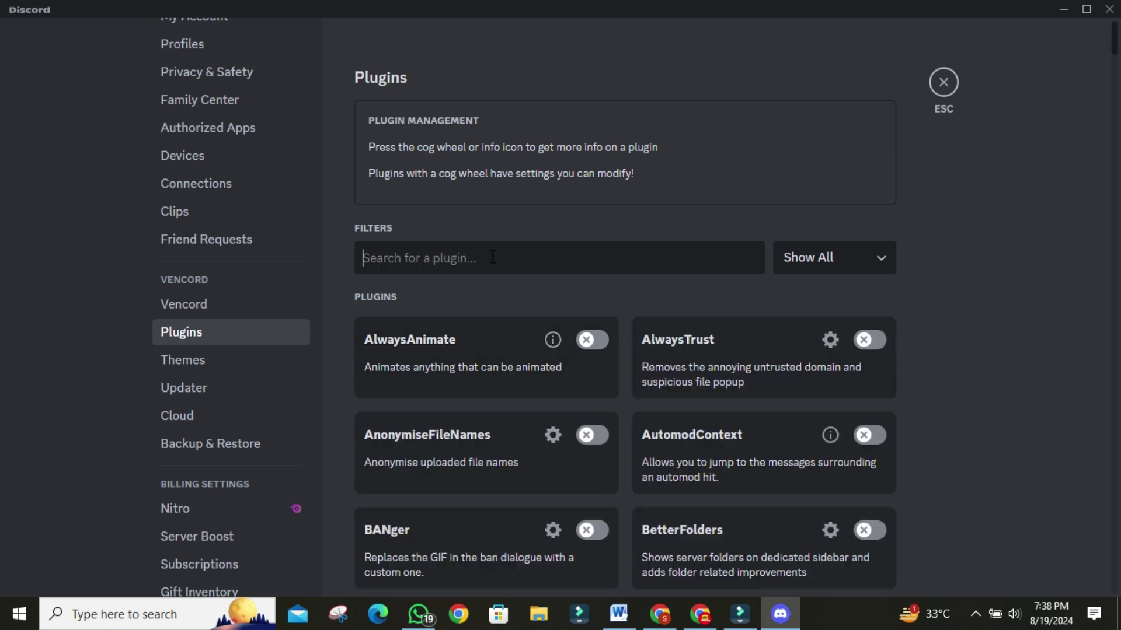
text(previ)
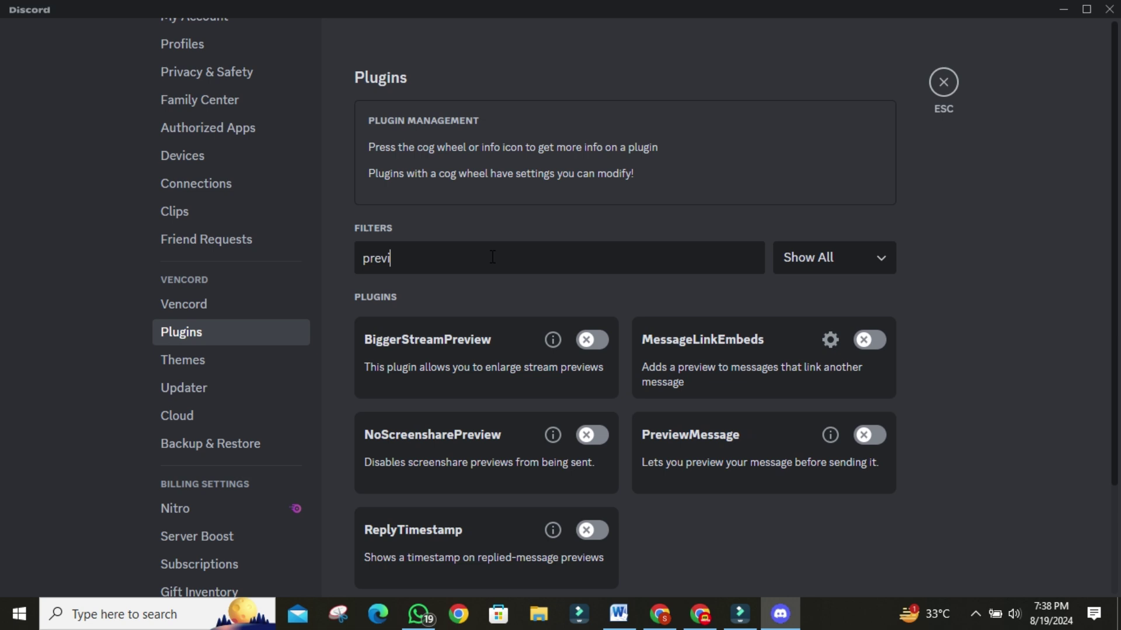
text(ewm)
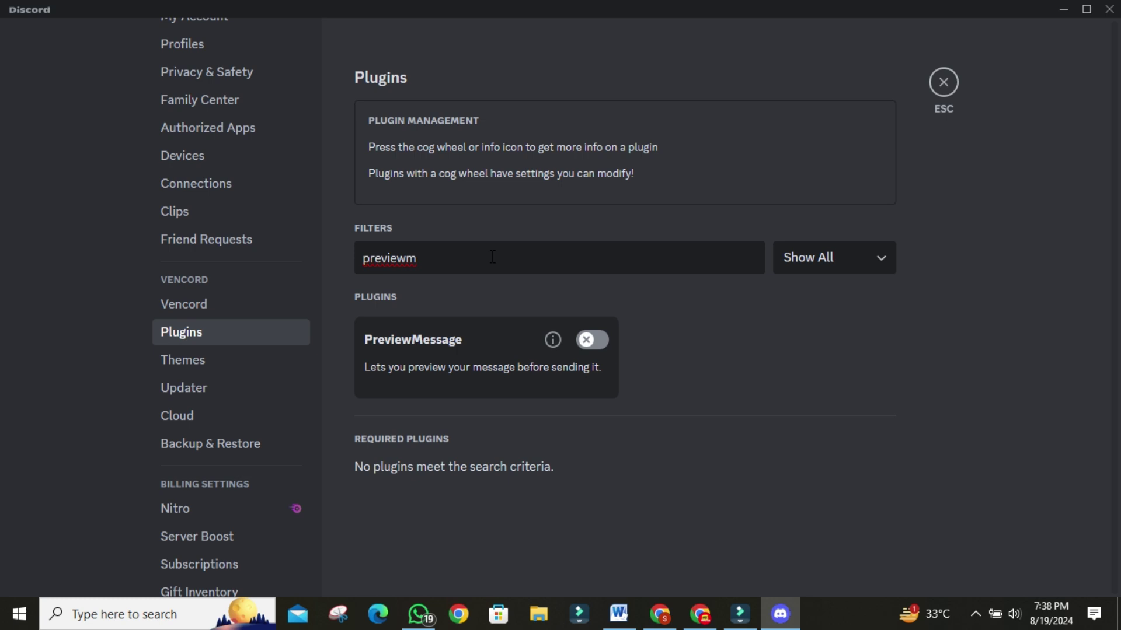
- Replace the plugin filter text with "silen" to look up the silent messaging and typing plugins
double_click(496, 259)
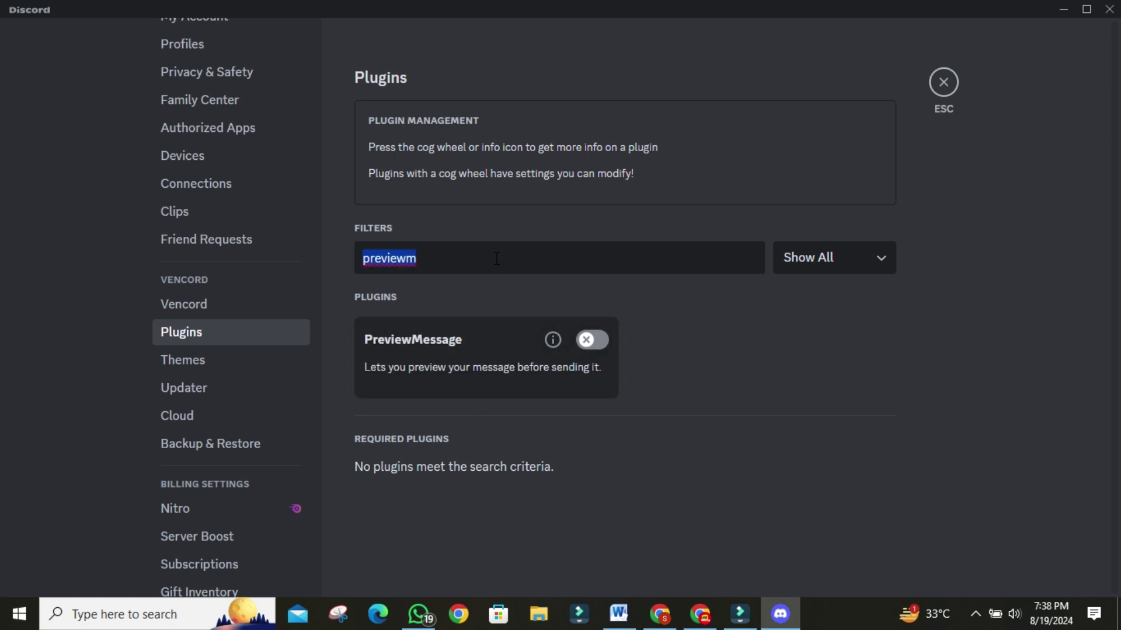
key(BackSpace)
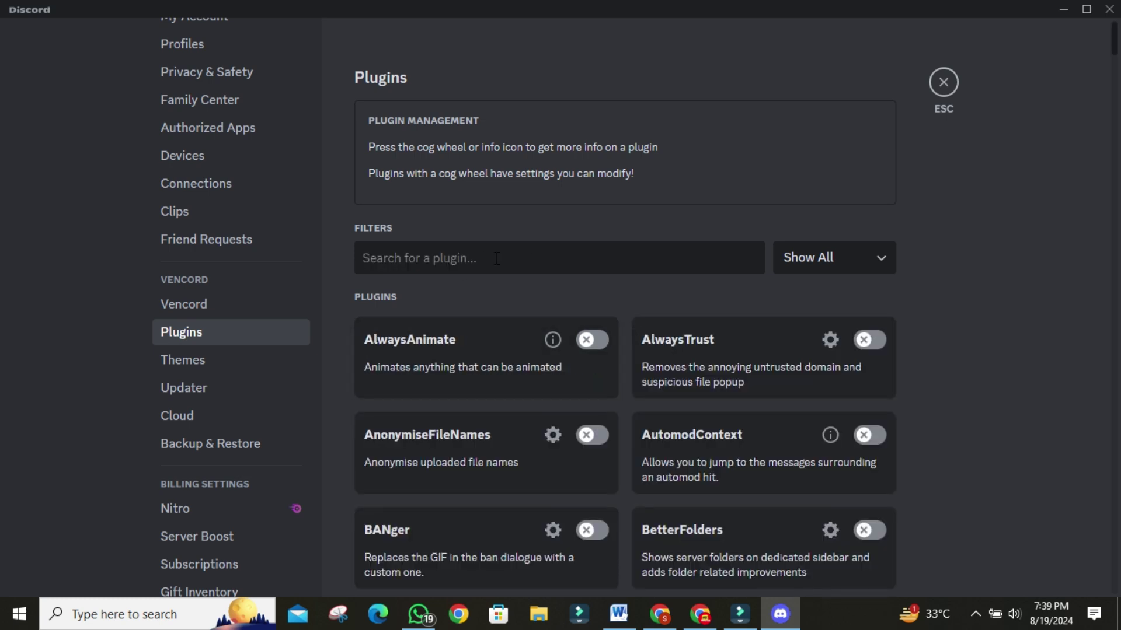
text(silen)
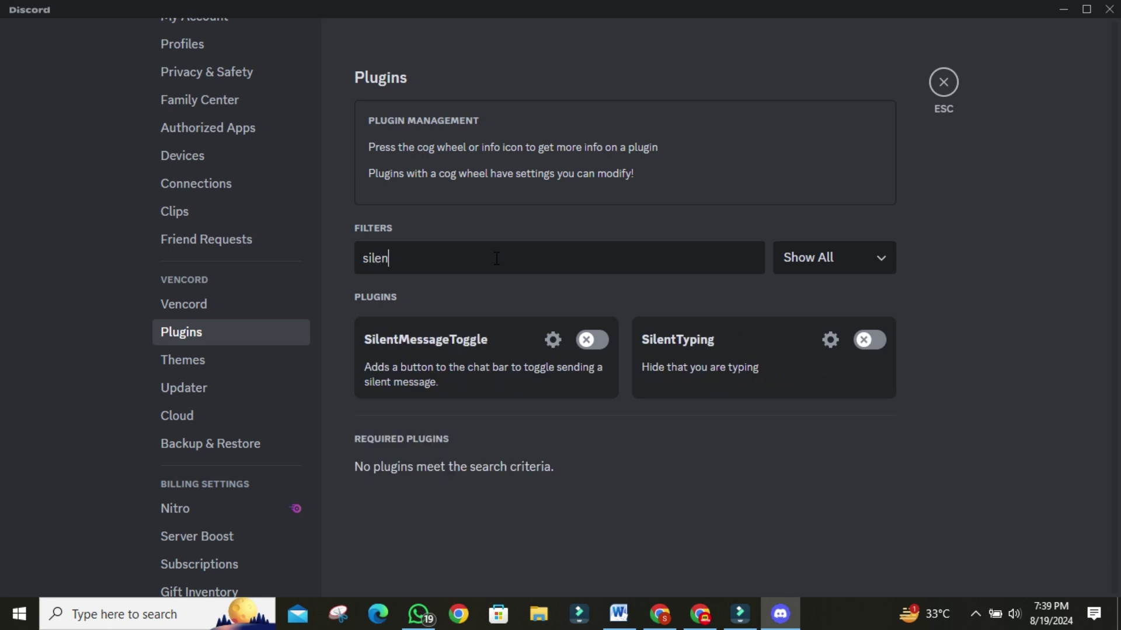
- Narrow the plugin filter to "silentt" and switch the SilentTyping plugin on and back off
text(tt)
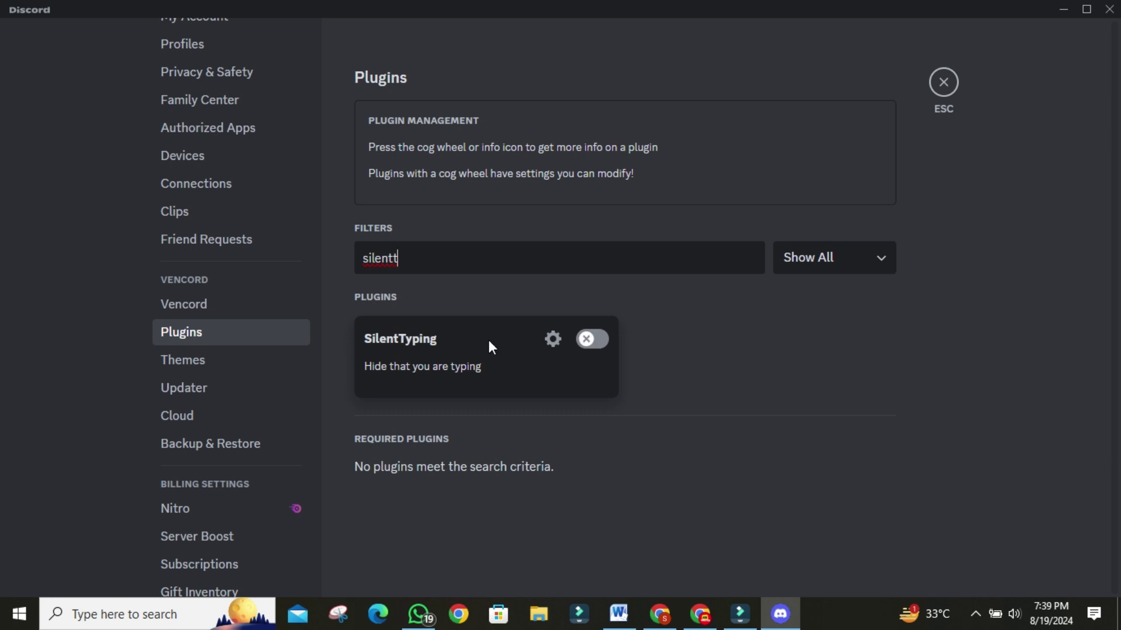
click(592, 340)
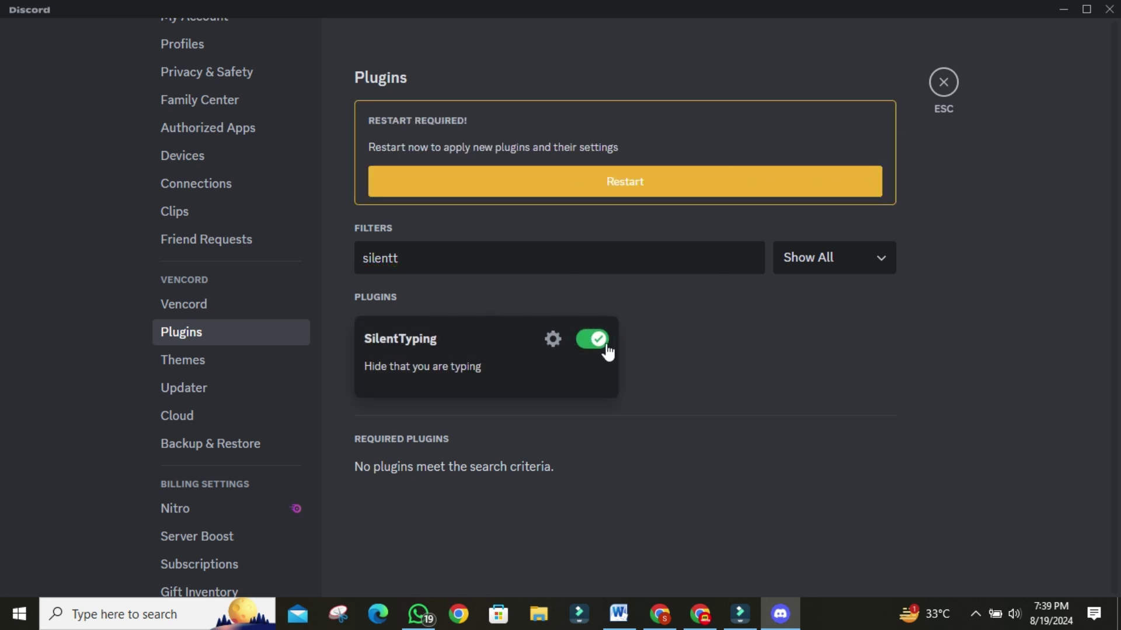
click(601, 344)
- Replace the plugin filter text with "pindm" to look up the PinDMs plugin
click(528, 251)
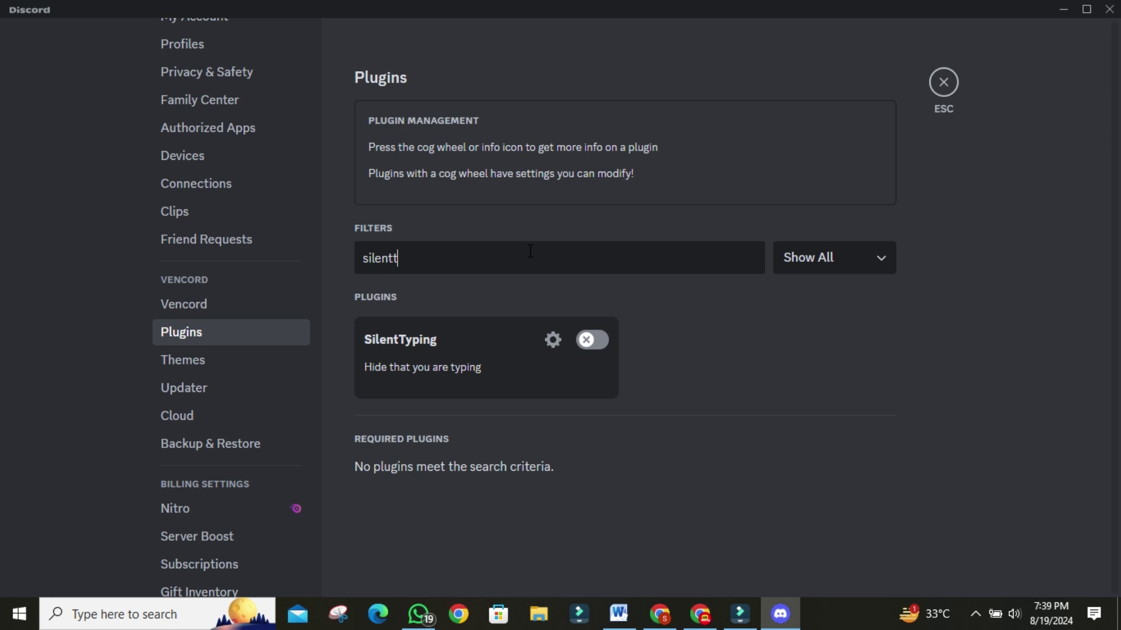
key(ctrl+a)
key(BackSpace)
text(pin)
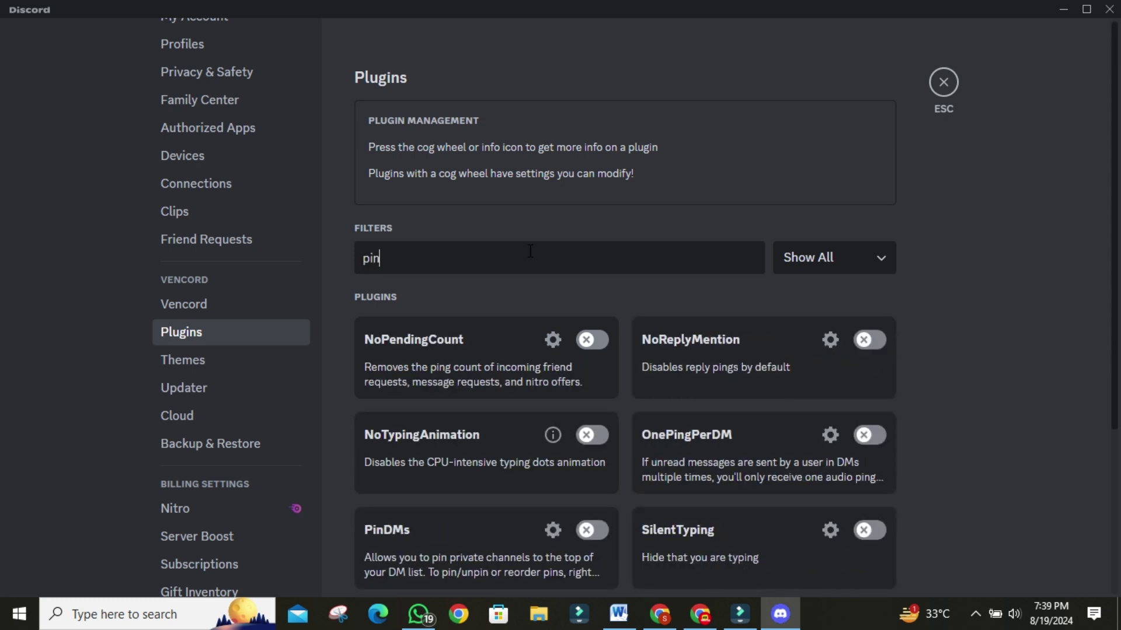
text(dm)
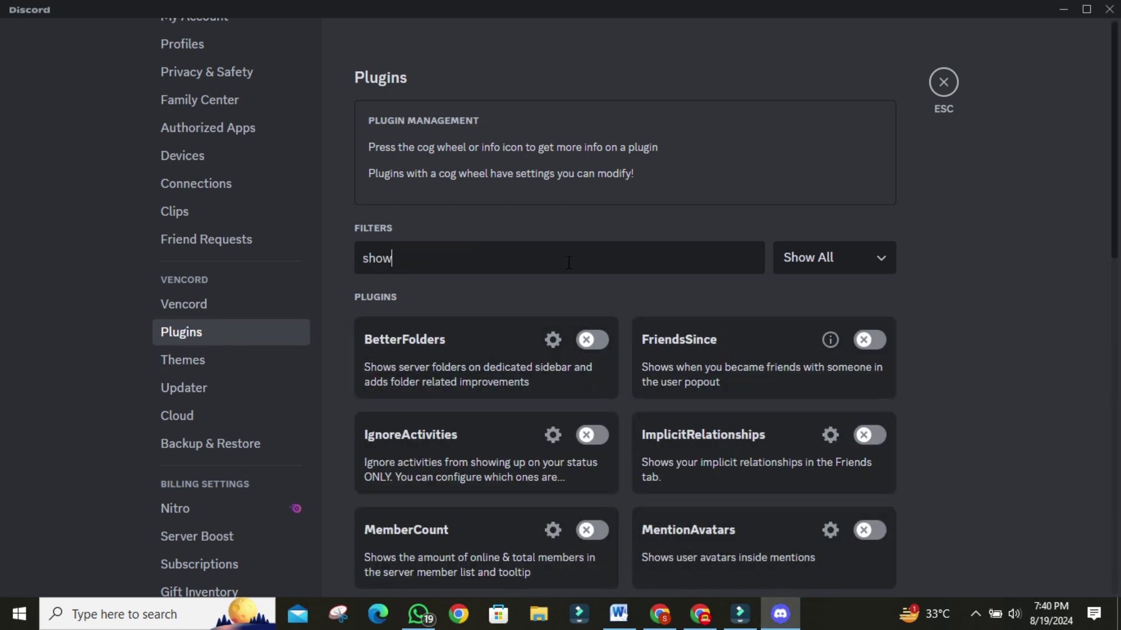
- Replace the plugin filter text with "emojic" to search for an emoji plugin
double_click(569, 263)
key(BackSpace)
text(emo)
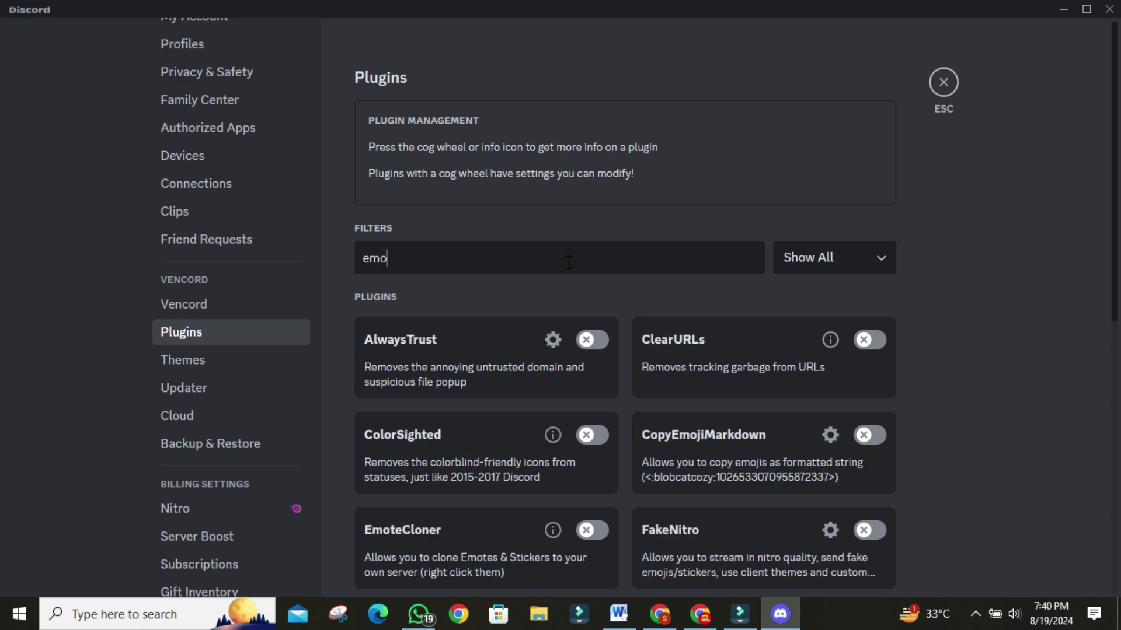
text(jic)
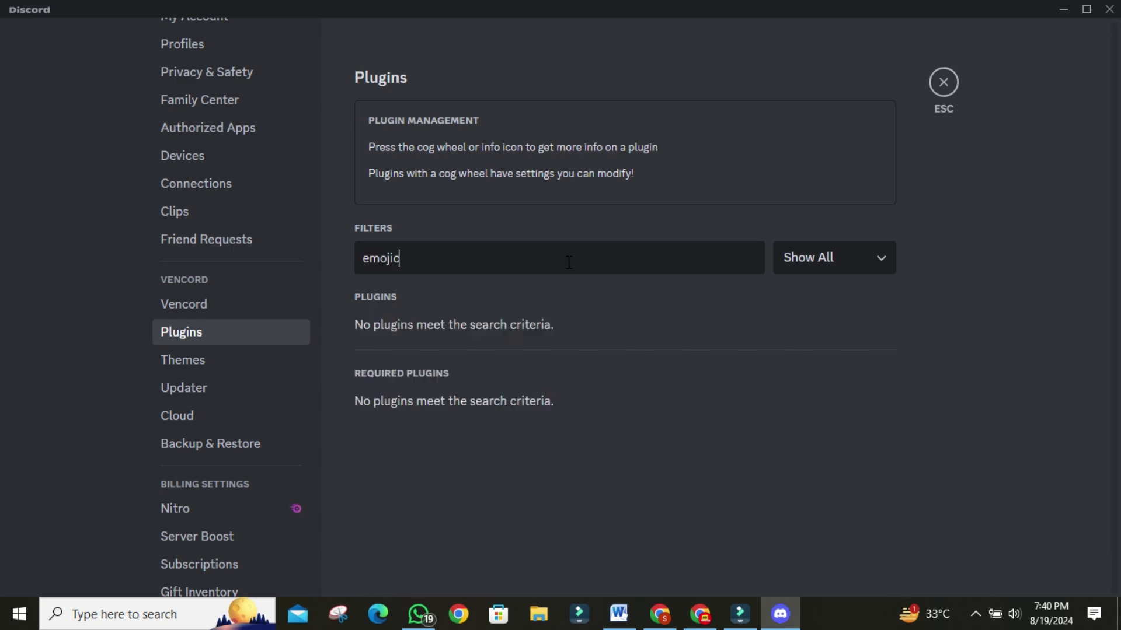
- Replace the plugin filter text with "imagezoom" to look up the ImageZoom plugin
key(BackSpace)
key(BackSpace)
key(BackSpace)
key(BackSpace)
key(BackSpace)
key(BackSpace)
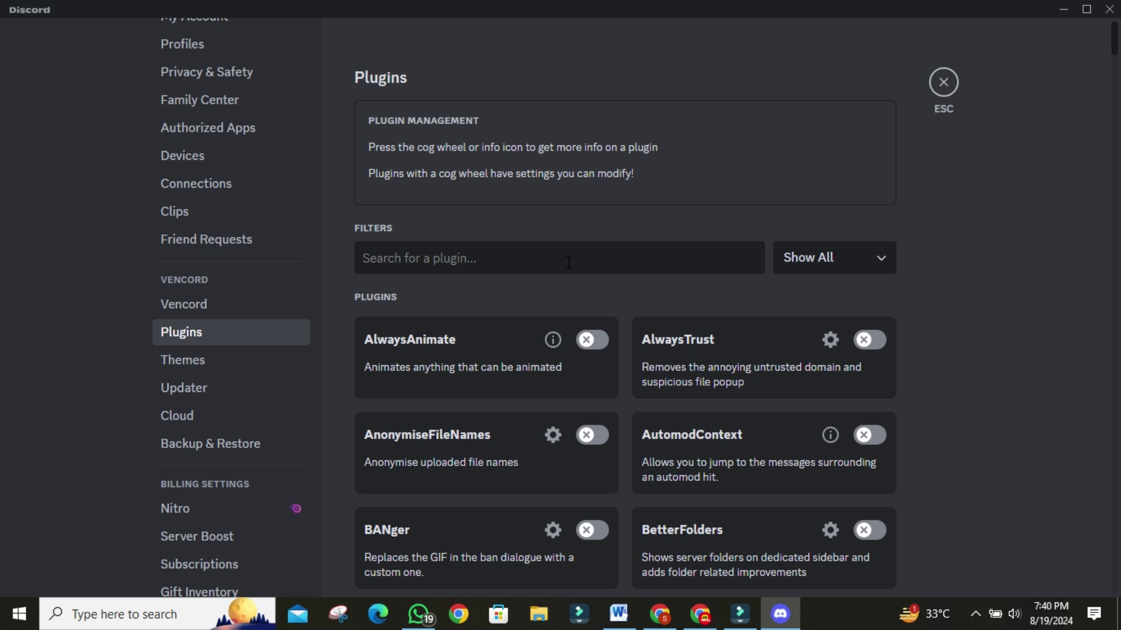
text(image)
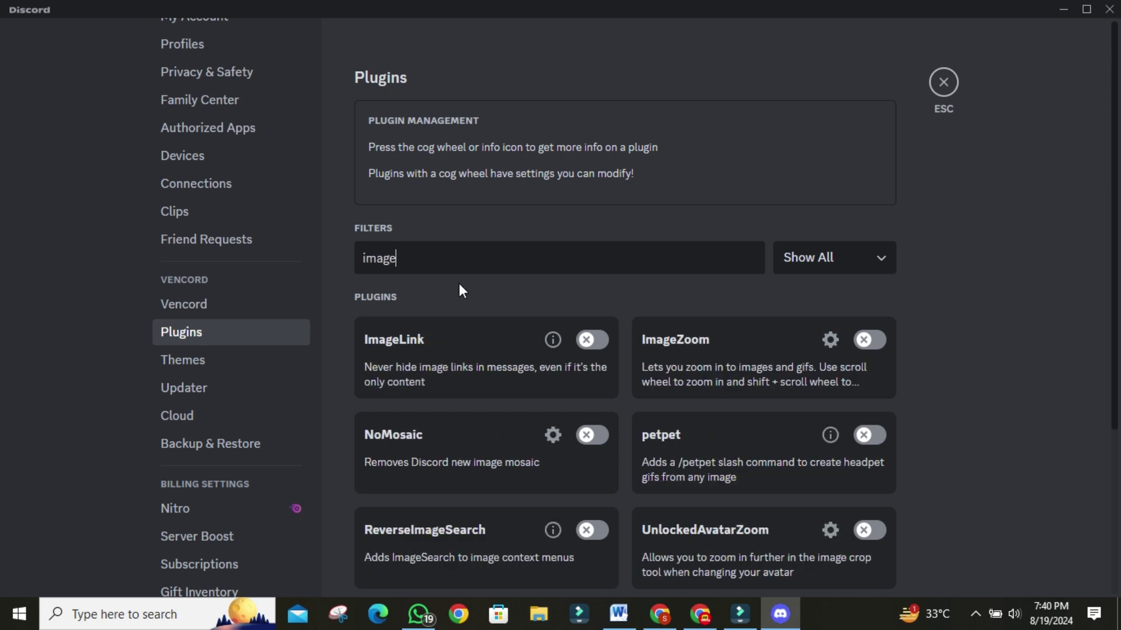
text(z)
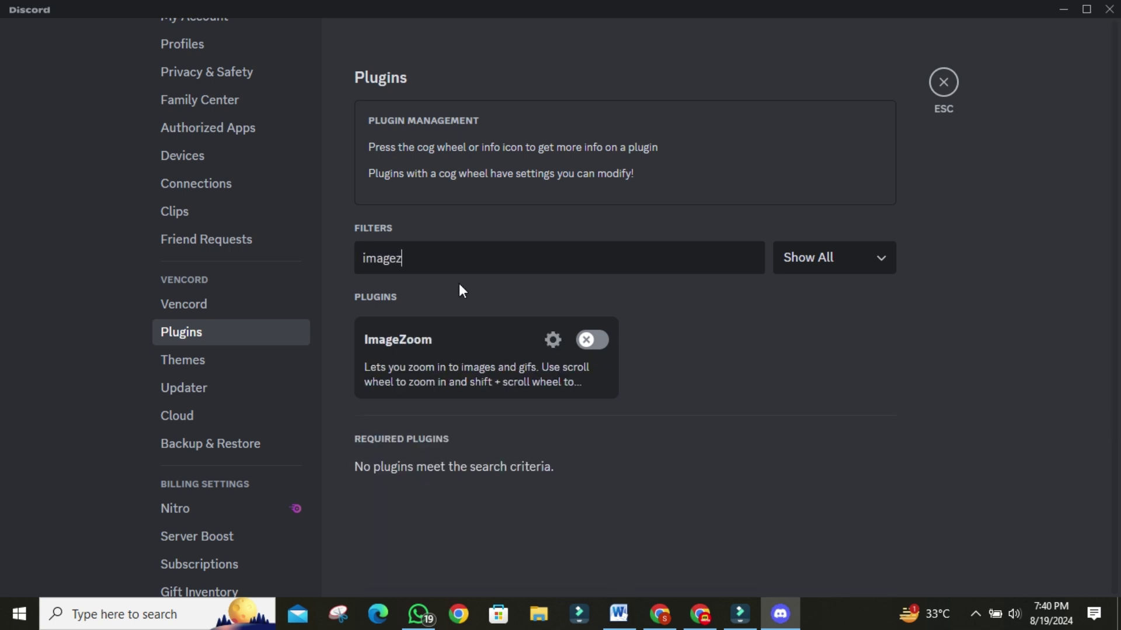
text(oom)
- Filter the plugin list for "show" and clear the filter text
key(ctrl+a)
text(show)
key(ctrl+a)
key(BackSpace)
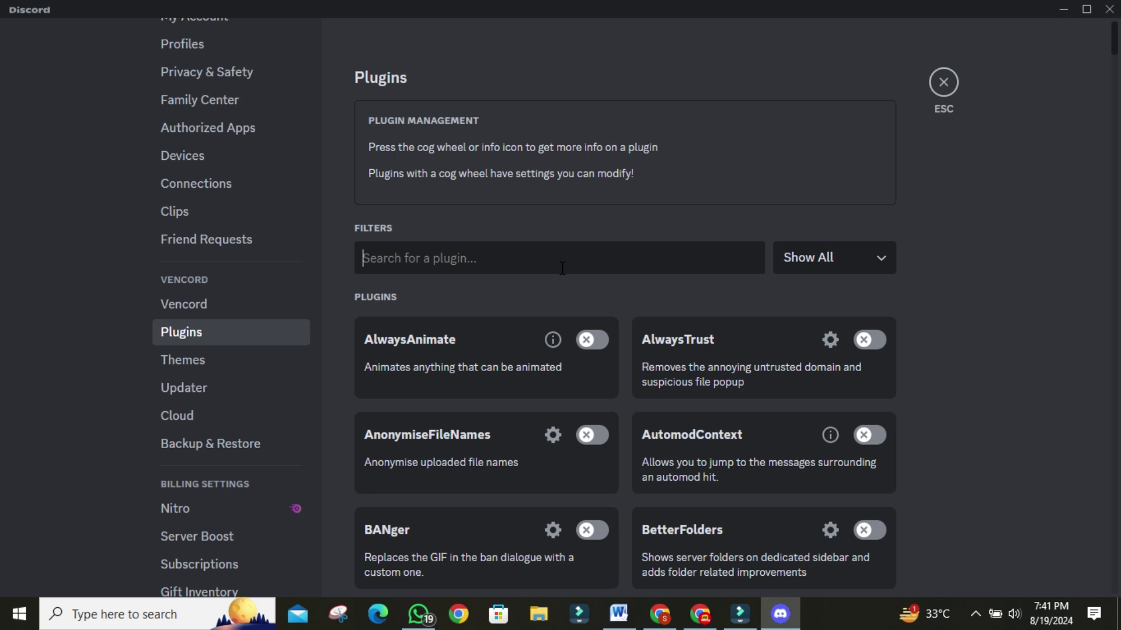
- Look up the Translate plugin by filtering the plugin list for "tran", and open the Vencord Themes settings
text(tr)
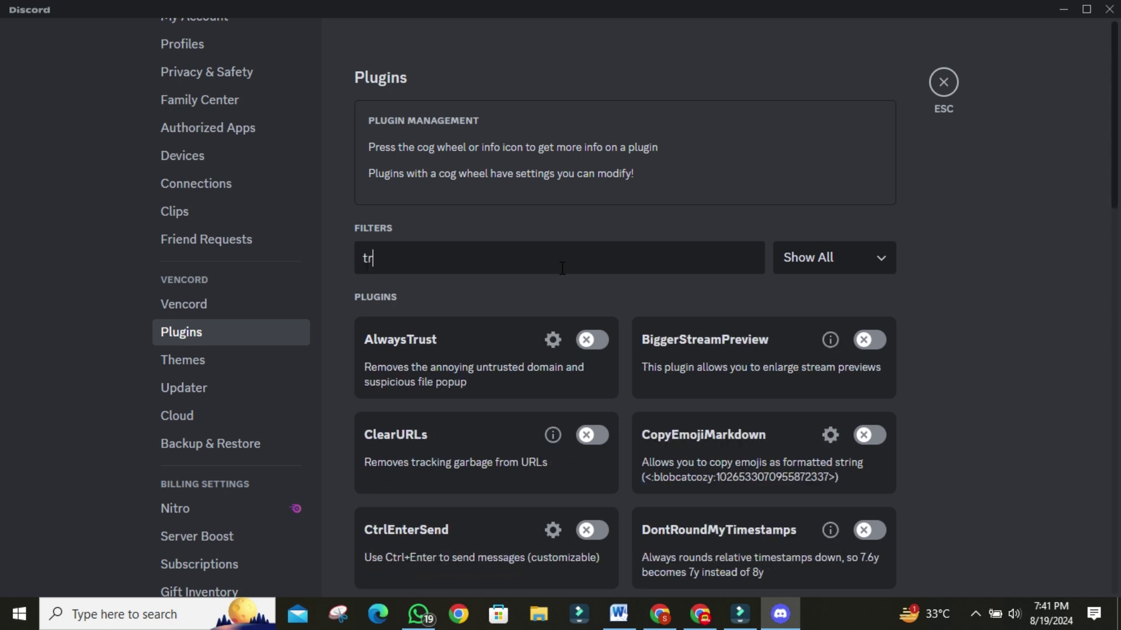
text(an)
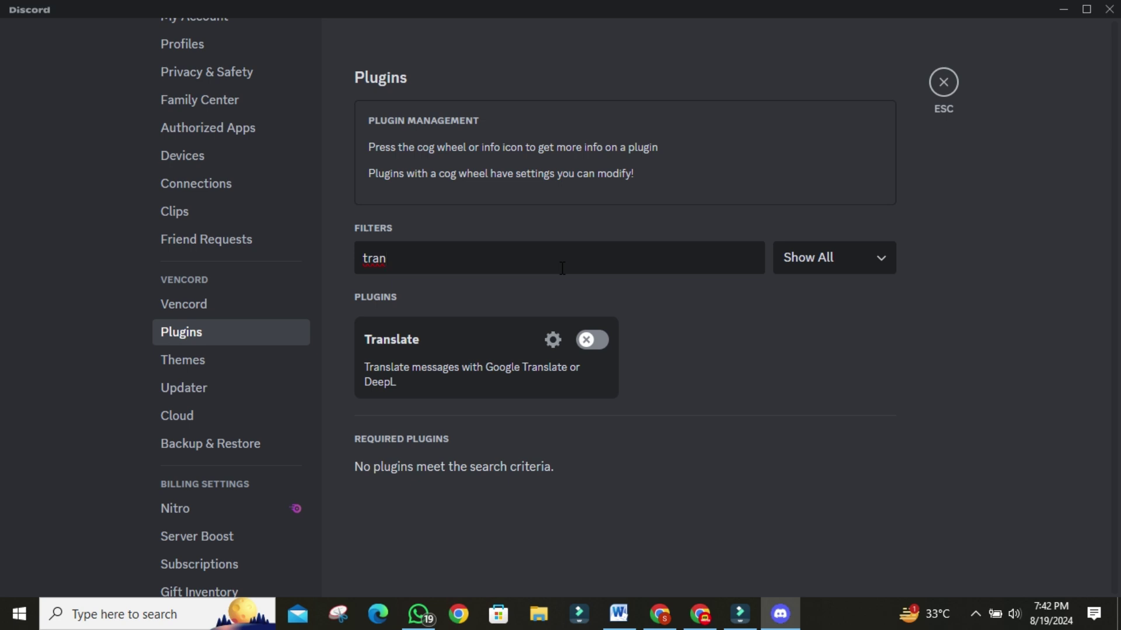
click(257, 360)
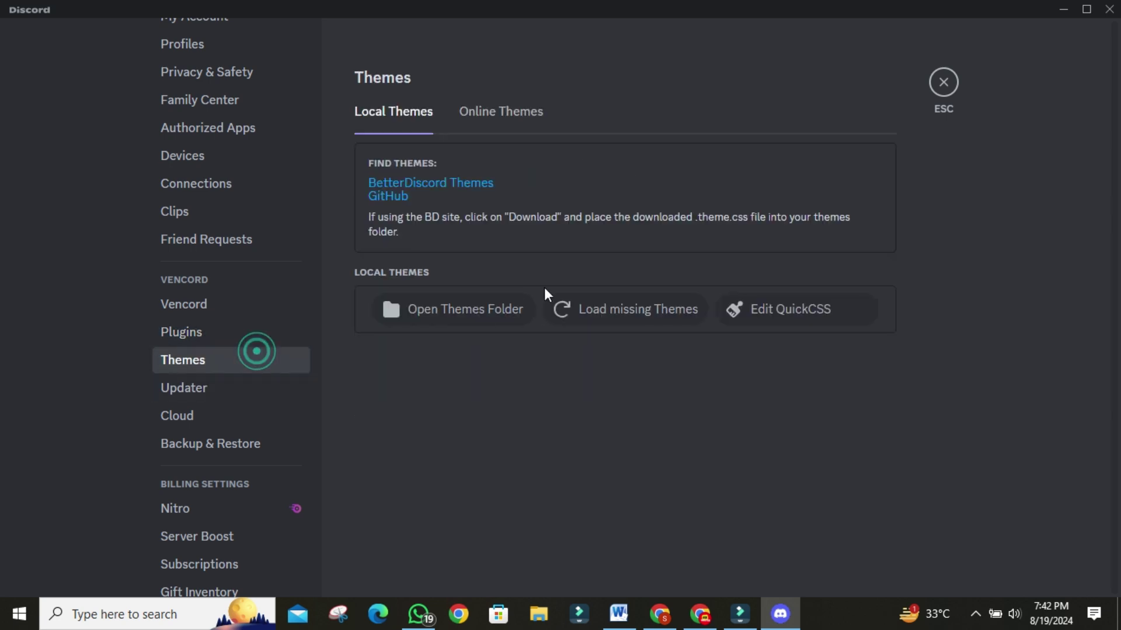